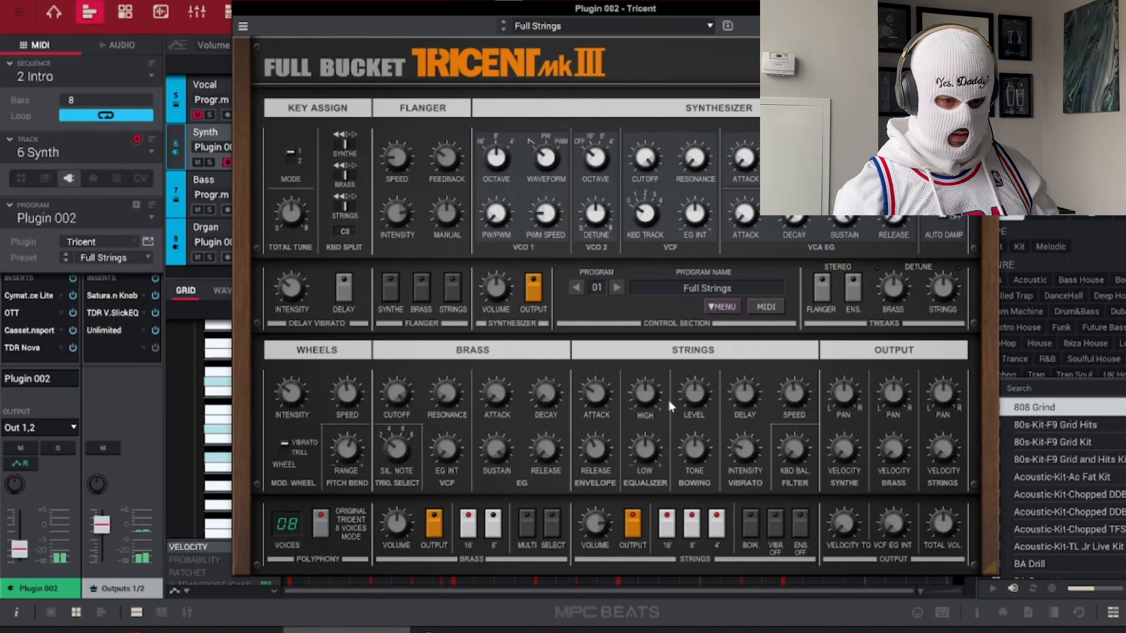
Step: Browse programs 32–47 of the Tricent synth to point out the Haunting Quintum preset
left_click(597, 288)
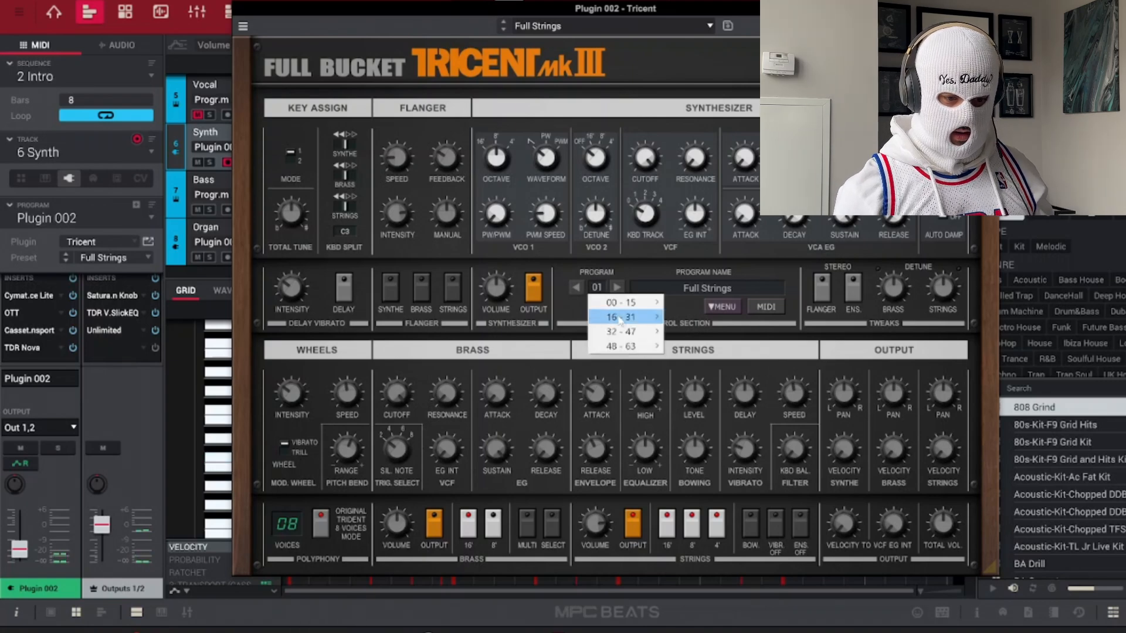
mouse_move(634, 333)
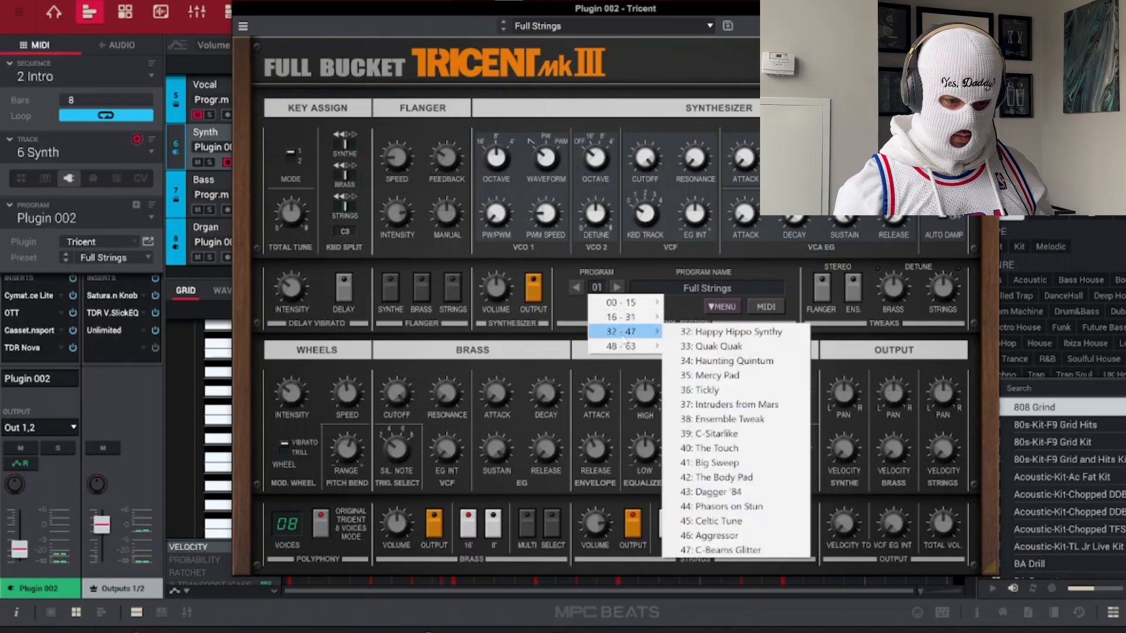
left_click(738, 361)
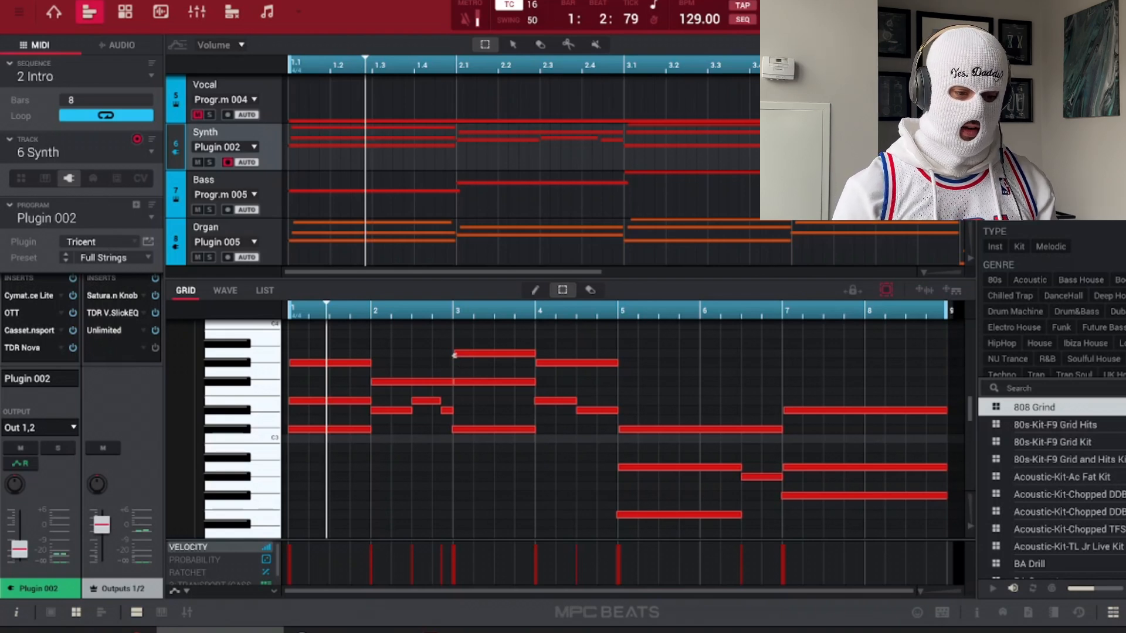
mouse_move(455, 356)
left_click_drag(454, 356, 453, 356)
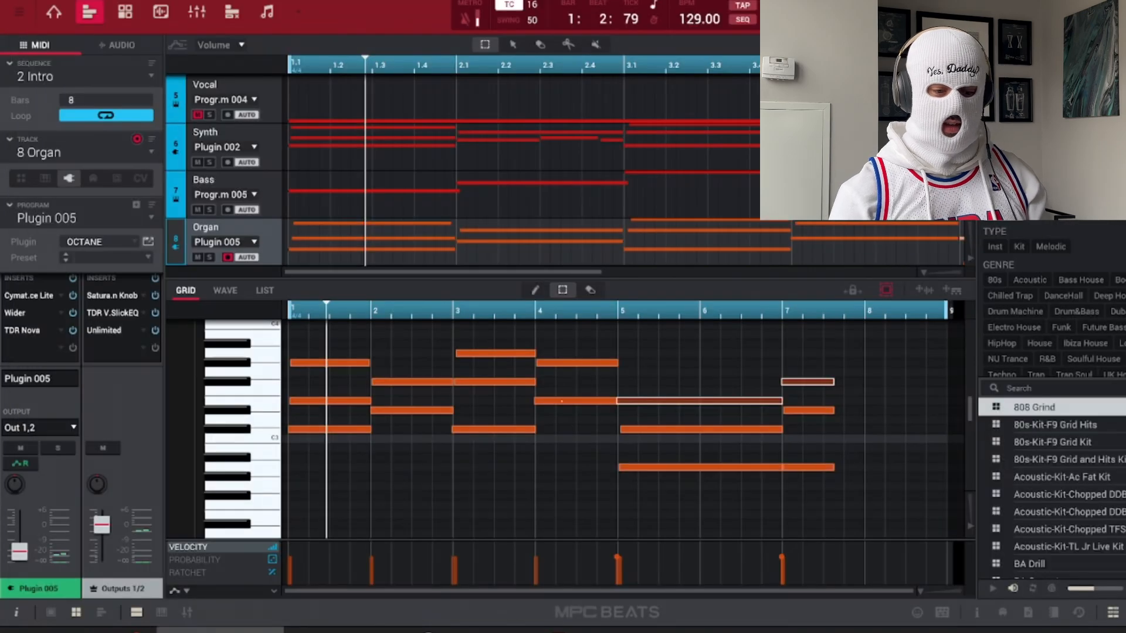
Step: Move the two selected organ notes in bars 5 to 7 down an octave and back up, and deselect them
scroll(560, 399, "up", 2)
scroll(560, 398, "down", 1)
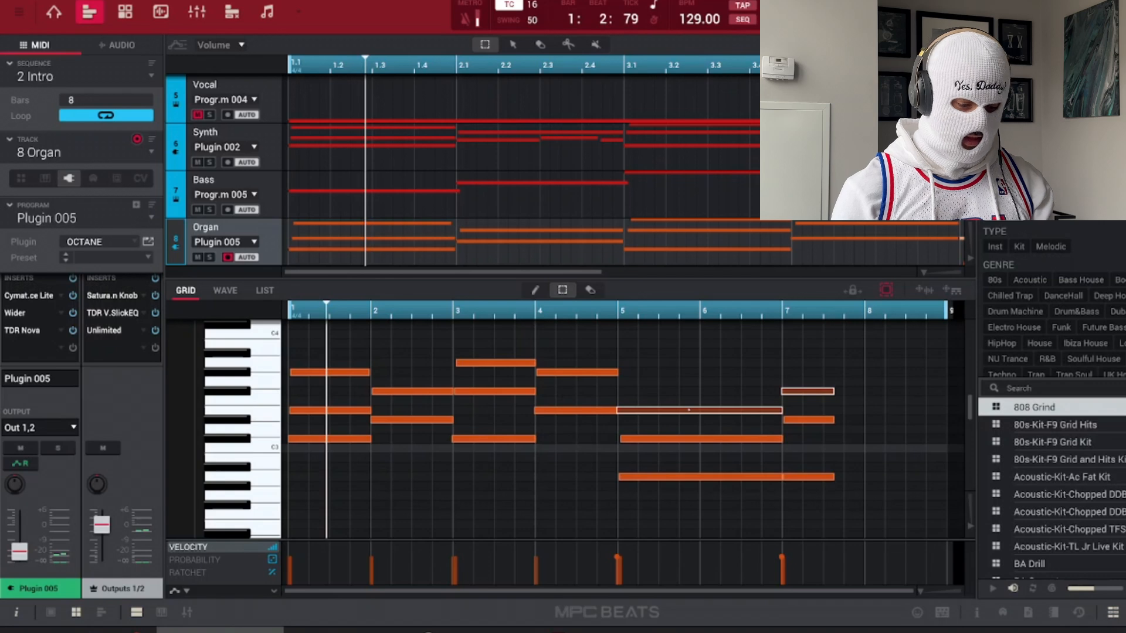
key("shift+Down")
scroll(688, 410, "down", 3)
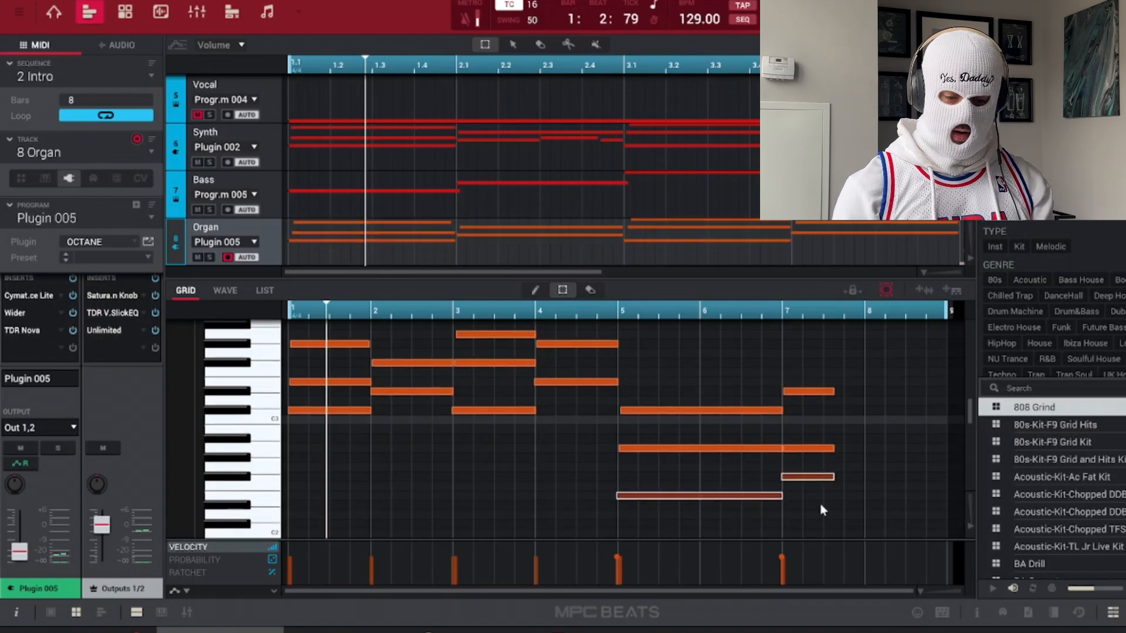
key("shift+Up")
scroll(820, 505, "up", 4)
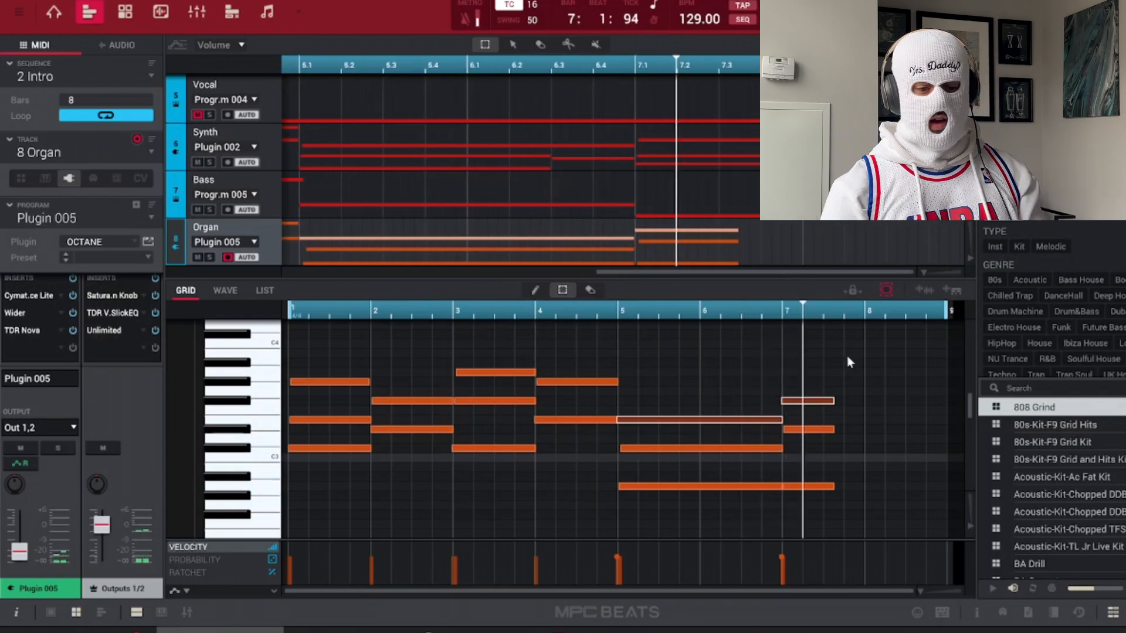
left_click(863, 360)
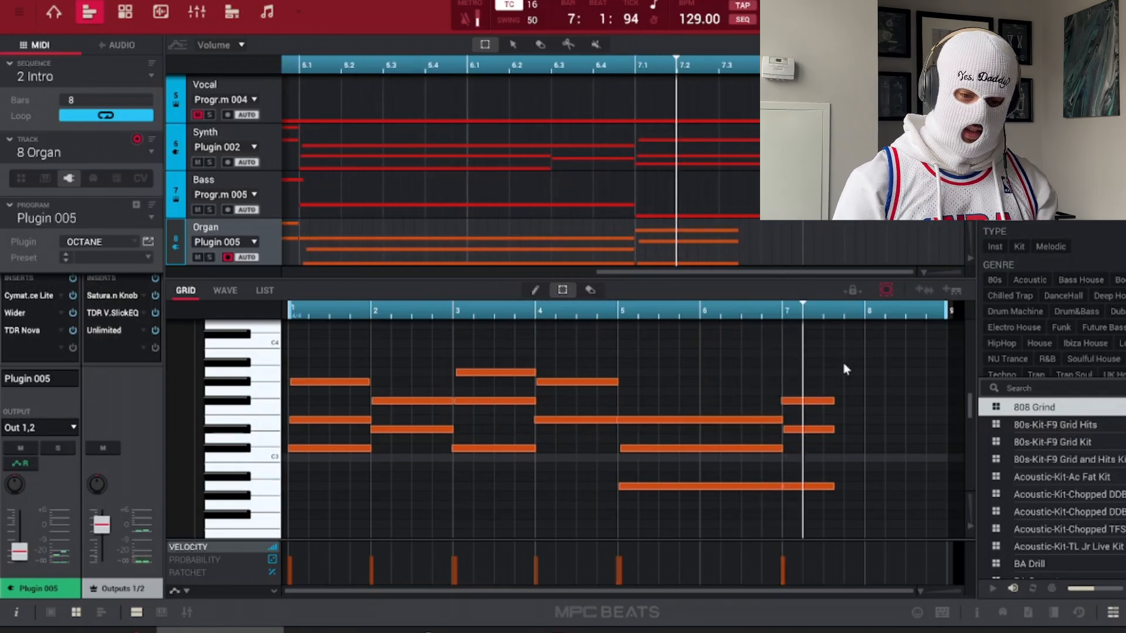
left_click_drag(843, 363, 952, 534)
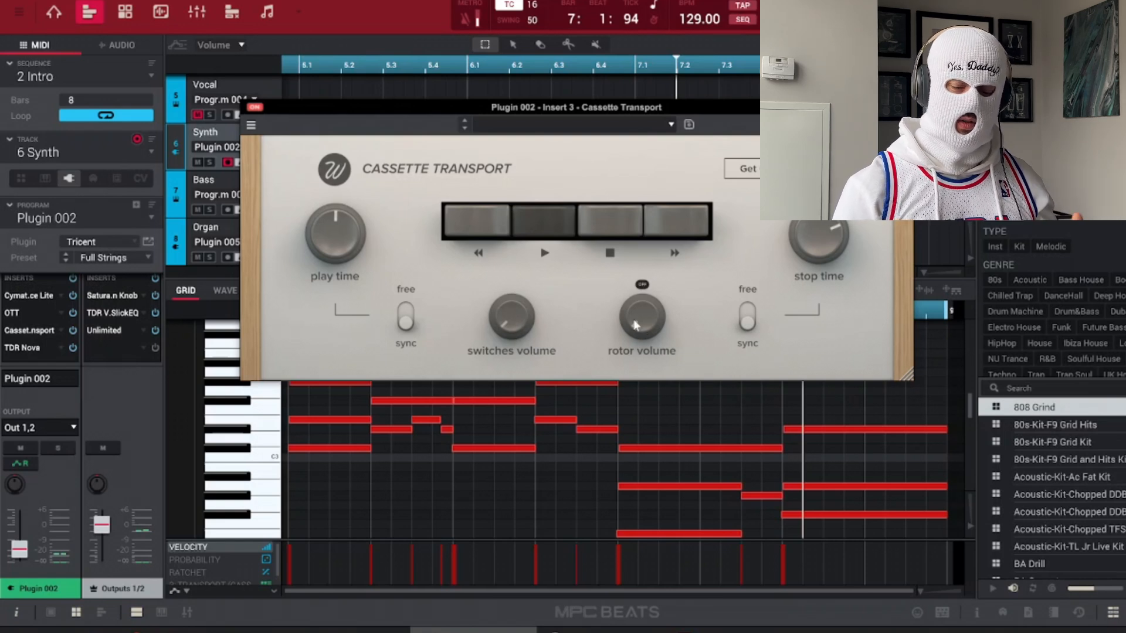
left_click_drag(635, 325, 731, 134)
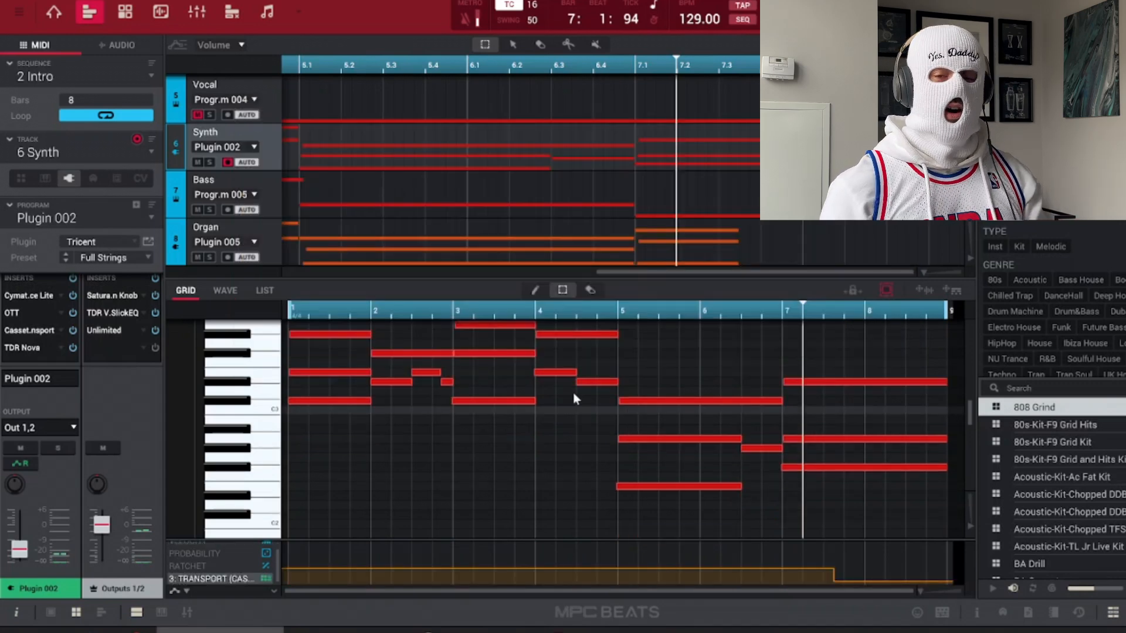
Step: Choose the Transport parameter of insert 3, Cassette Transport, on Plugin 002 as the automation lane for the Synth track
left_click(185, 592)
mouse_move(235, 591)
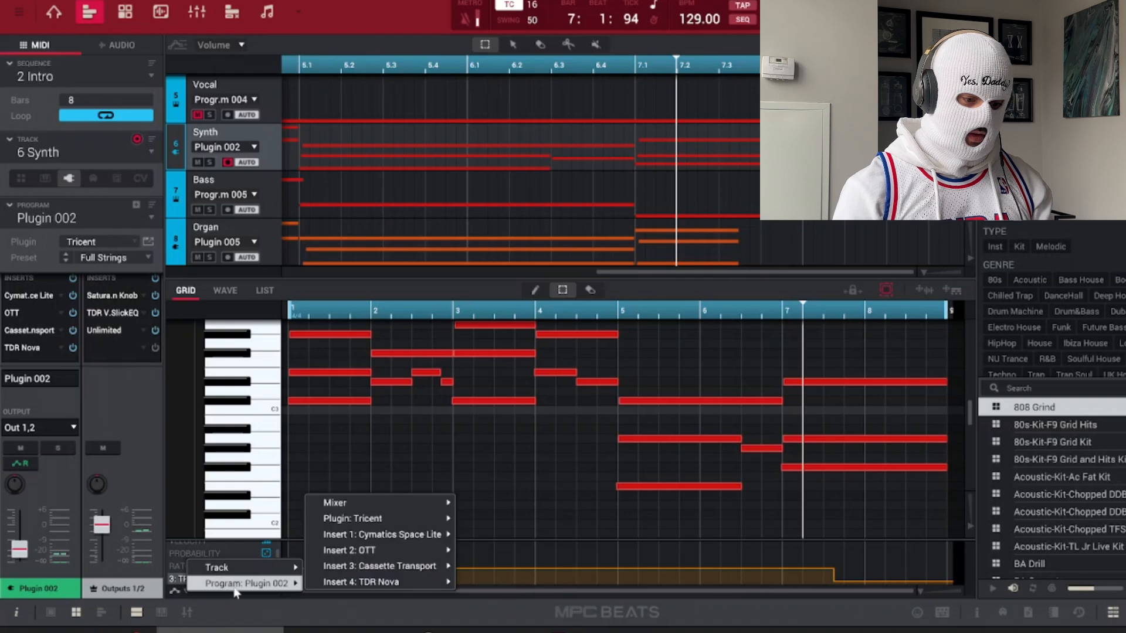
mouse_move(356, 571)
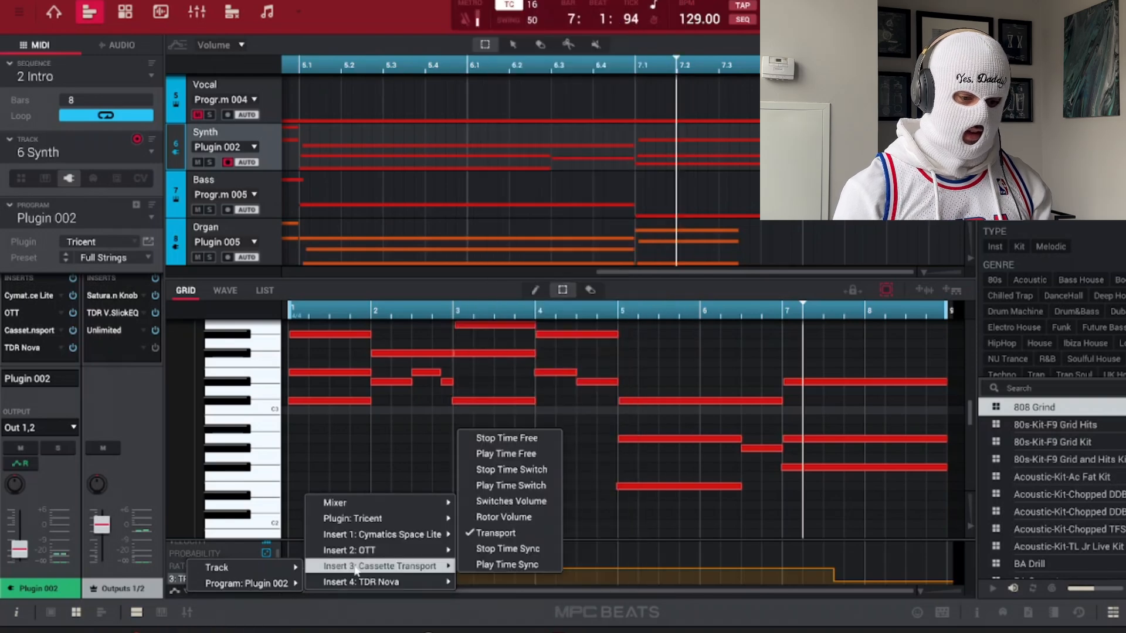
left_click(532, 534)
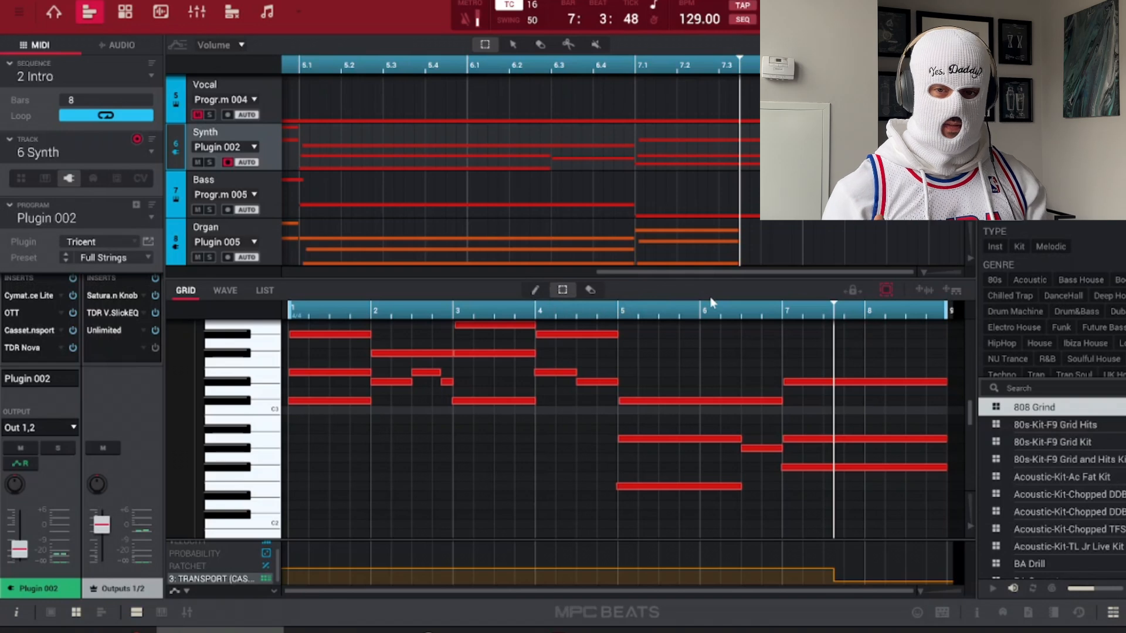
Step: Activate the Pencil tool for the Transport automation and play the Intro from just before bar 5
left_click(534, 290)
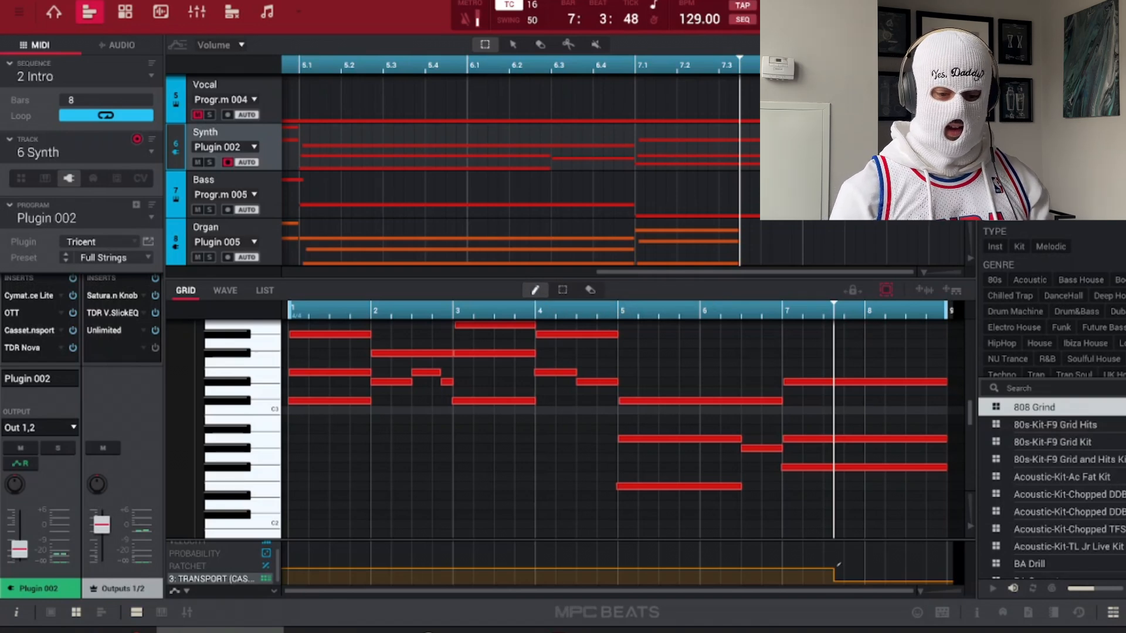
mouse_move(835, 582)
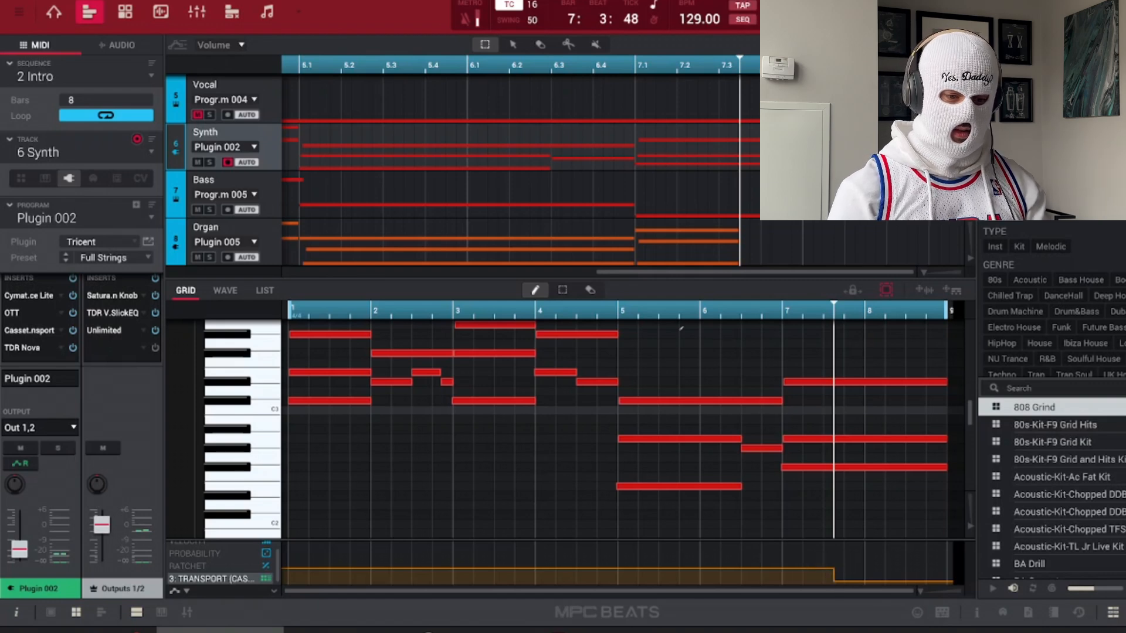
left_click(612, 312)
key("space")
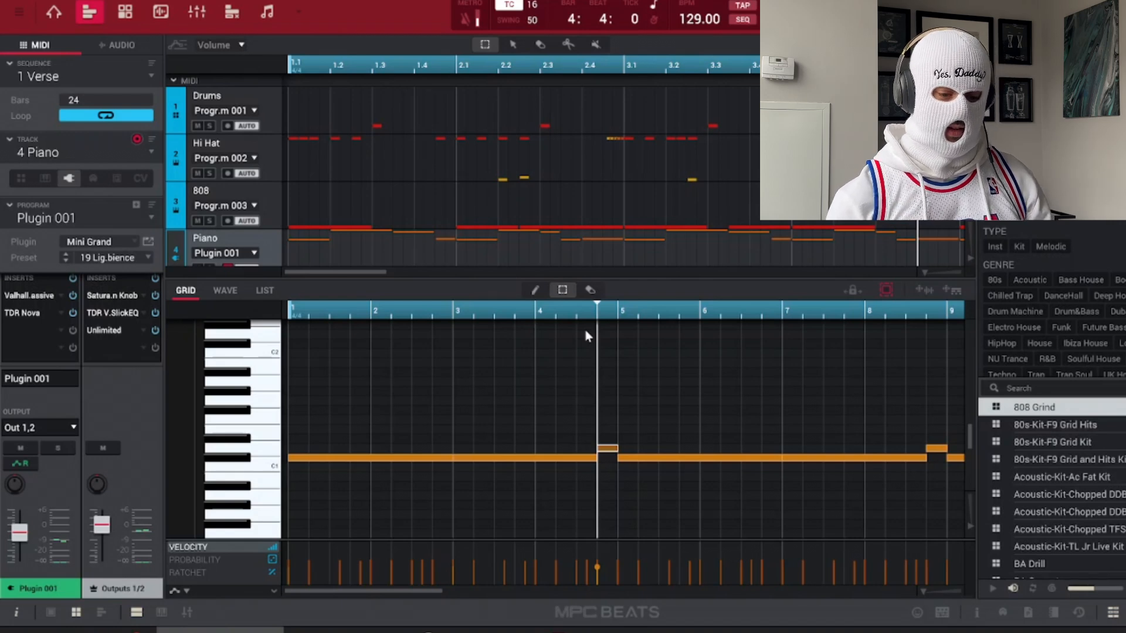
Step: Look over the piano notes in the Verse sequence and mute every track except Piano
scroll(532, 375, "up", 5)
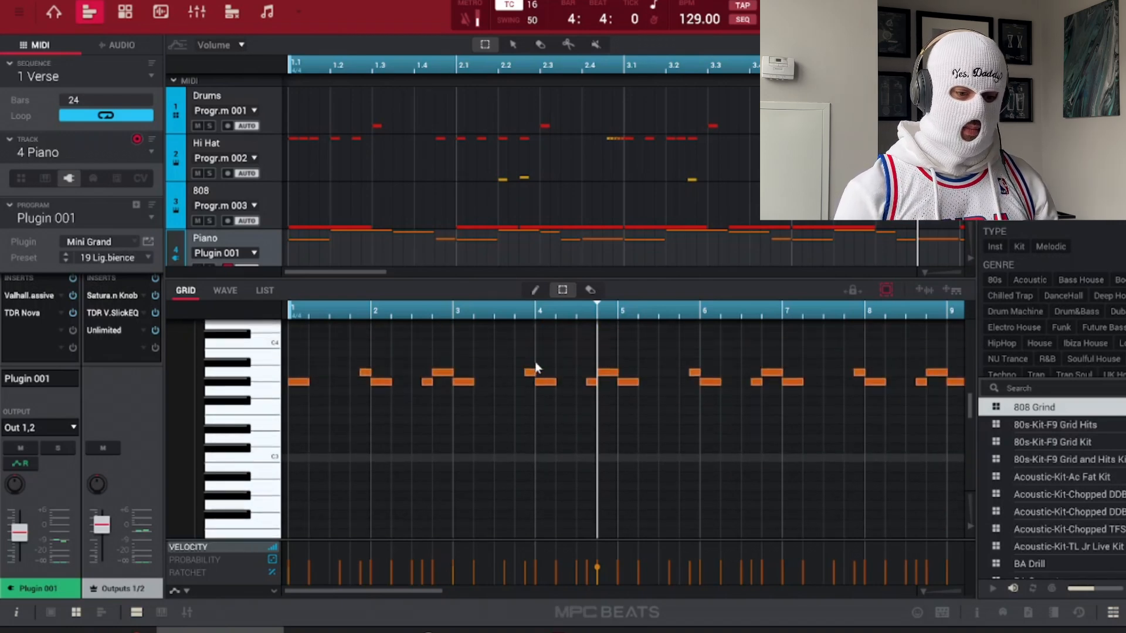
scroll(535, 363, "down", 1)
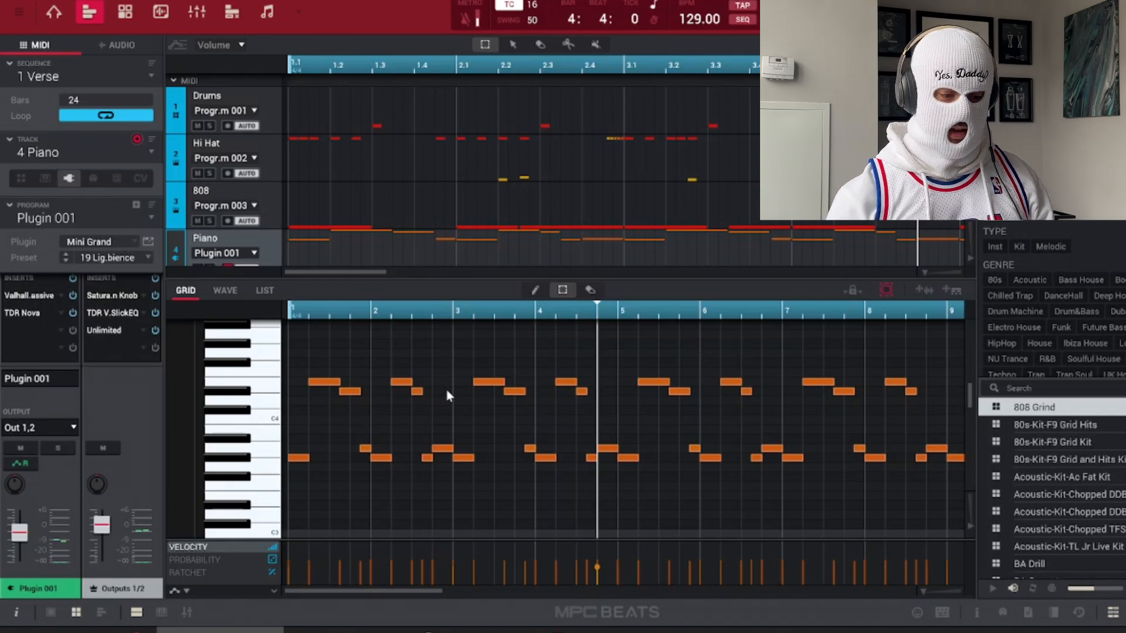
scroll(445, 389, "down", 1)
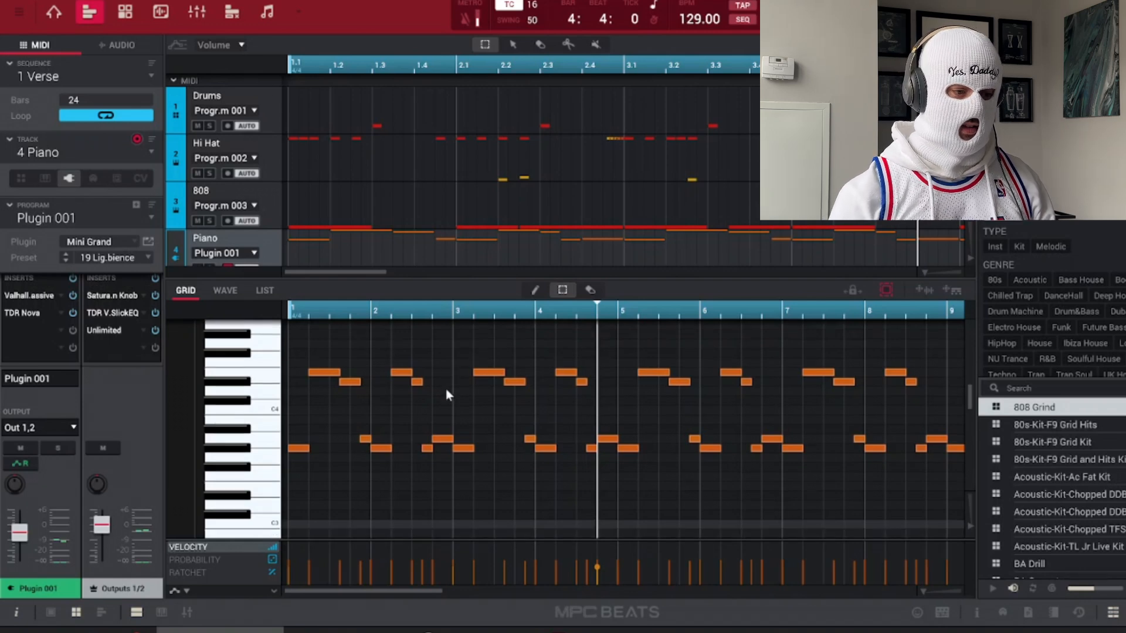
left_click(233, 13)
key("z")
key("x")
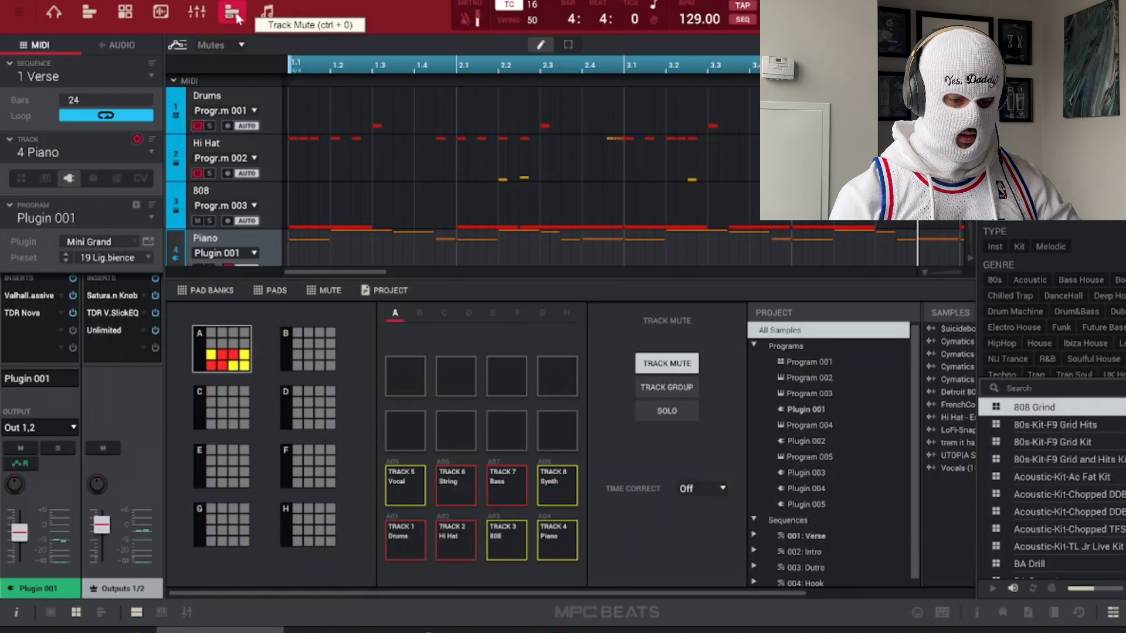
key("c")
key("d")
key("f")
key("a")
key("d")
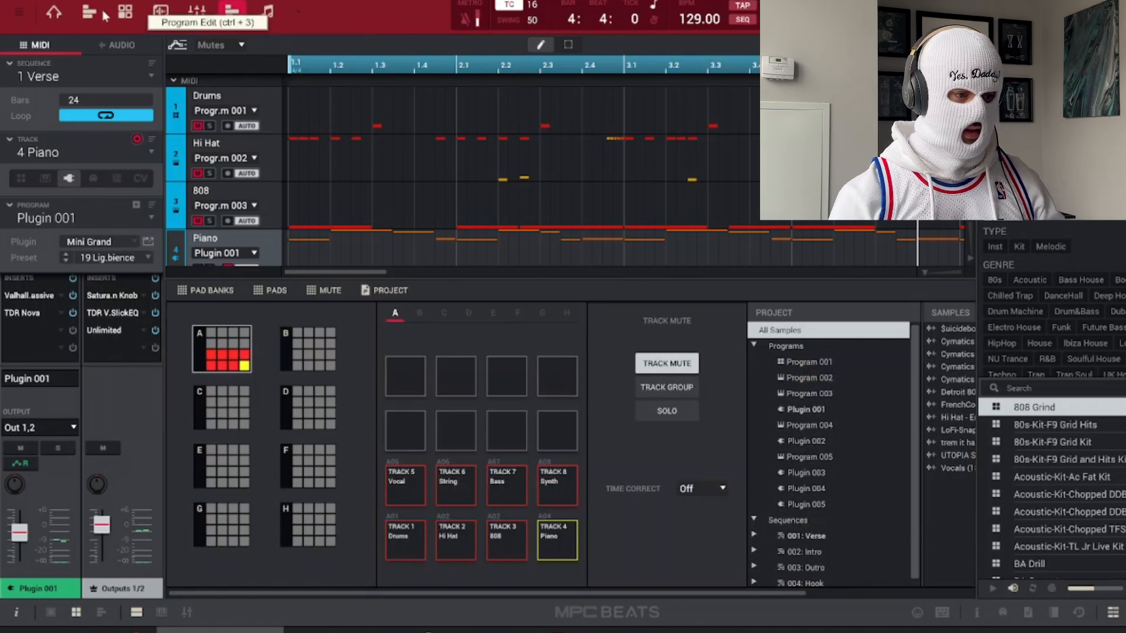
Step: Return to the track view with the piano roll and play the Verse's piano part on its own
left_click(53, 11)
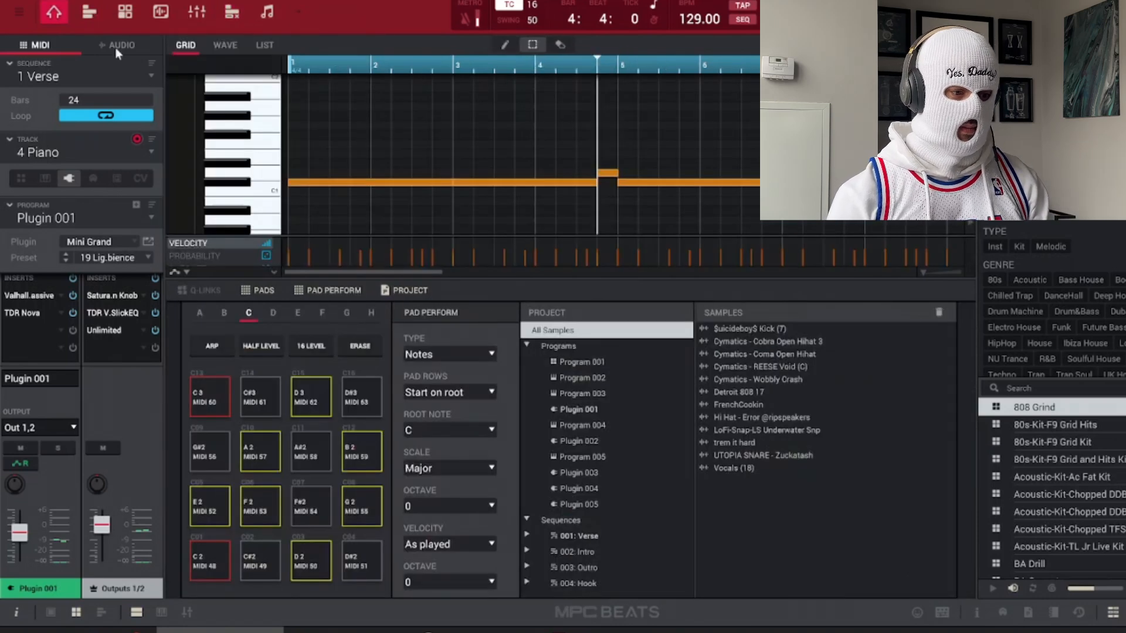
left_click(89, 12)
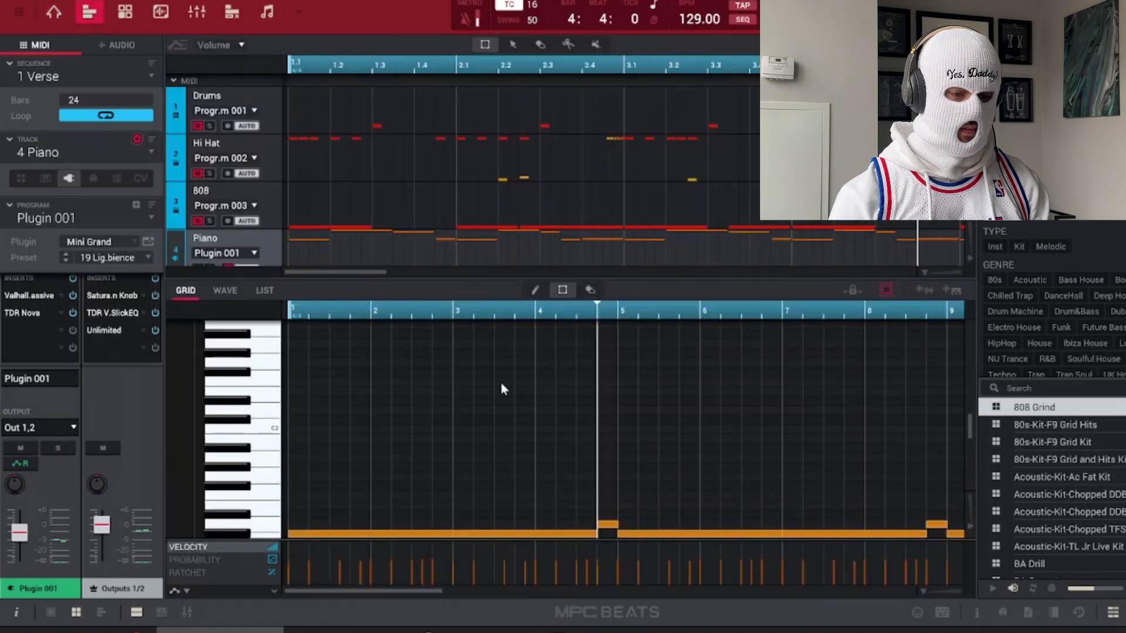
scroll(501, 382, "up", 5)
key("space")
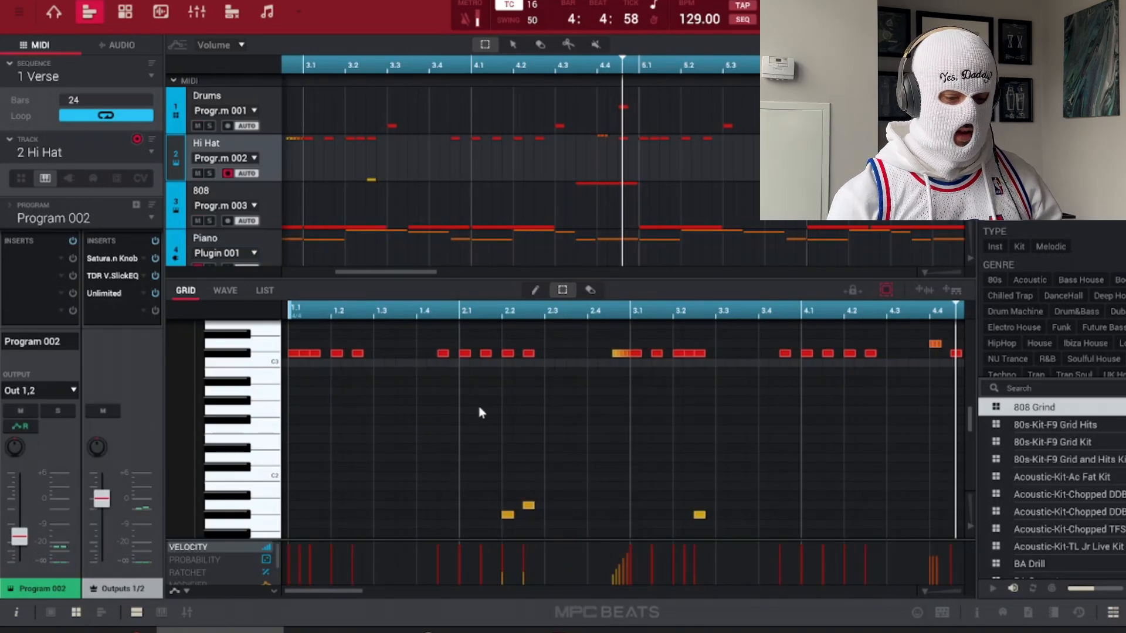
Step: Select the low-pitched hi-hat notes after beat 2.2, the roll leading into bar 3, and the higher-pitched notes at beat 4.4
scroll(477, 410, "down", 1)
left_click_drag(476, 439, 546, 511)
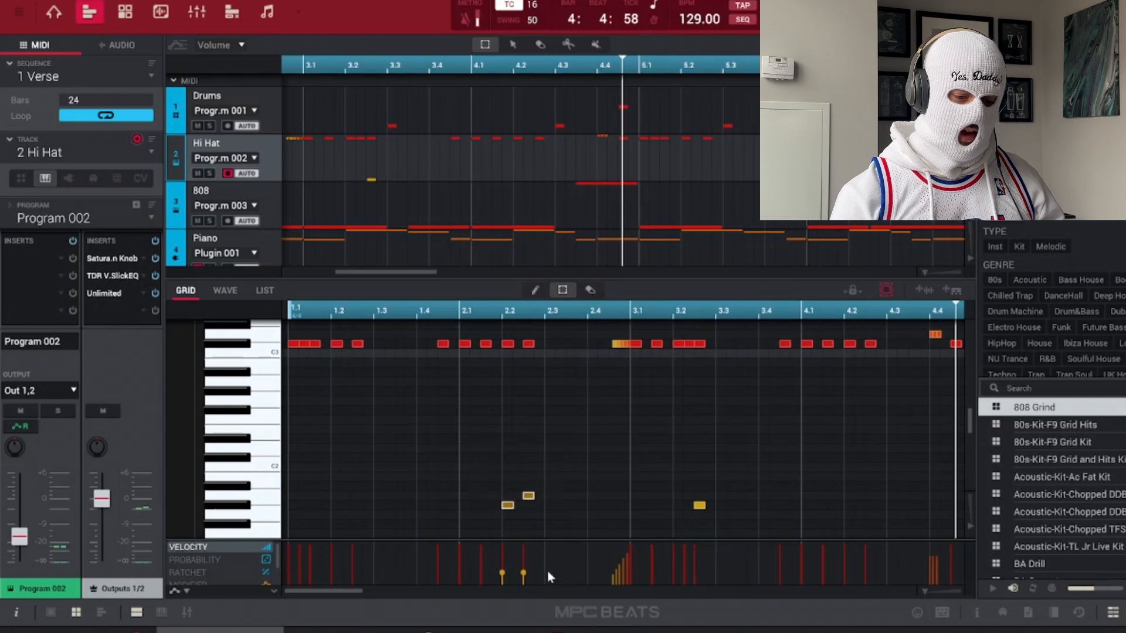
scroll(576, 377, "up", 1)
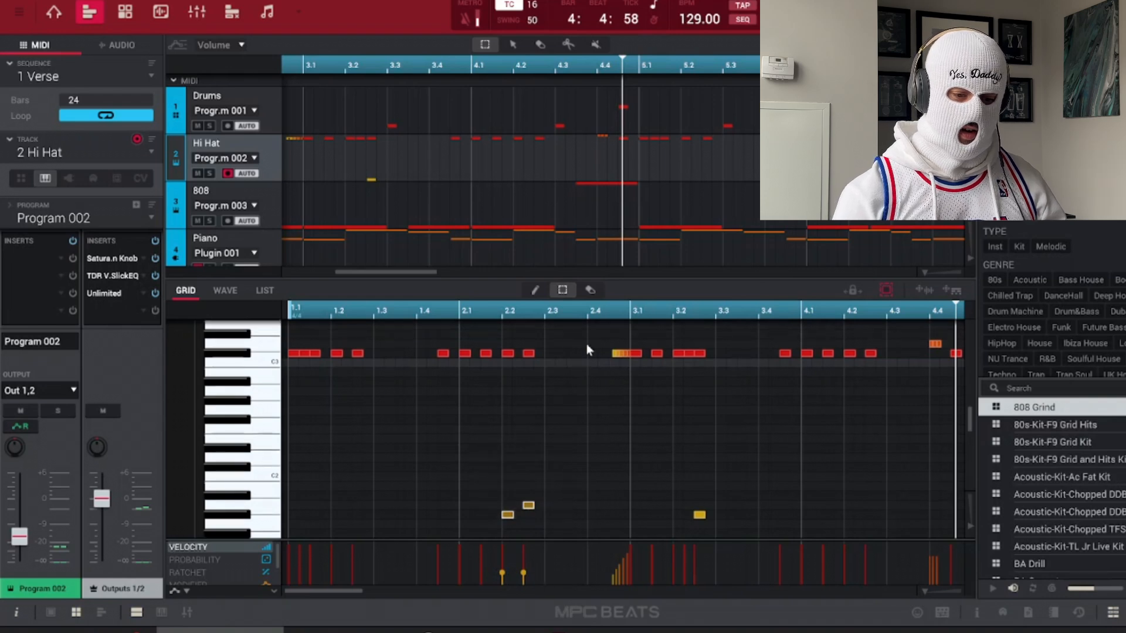
left_click_drag(586, 344, 629, 367)
left_click_drag(916, 333, 962, 361)
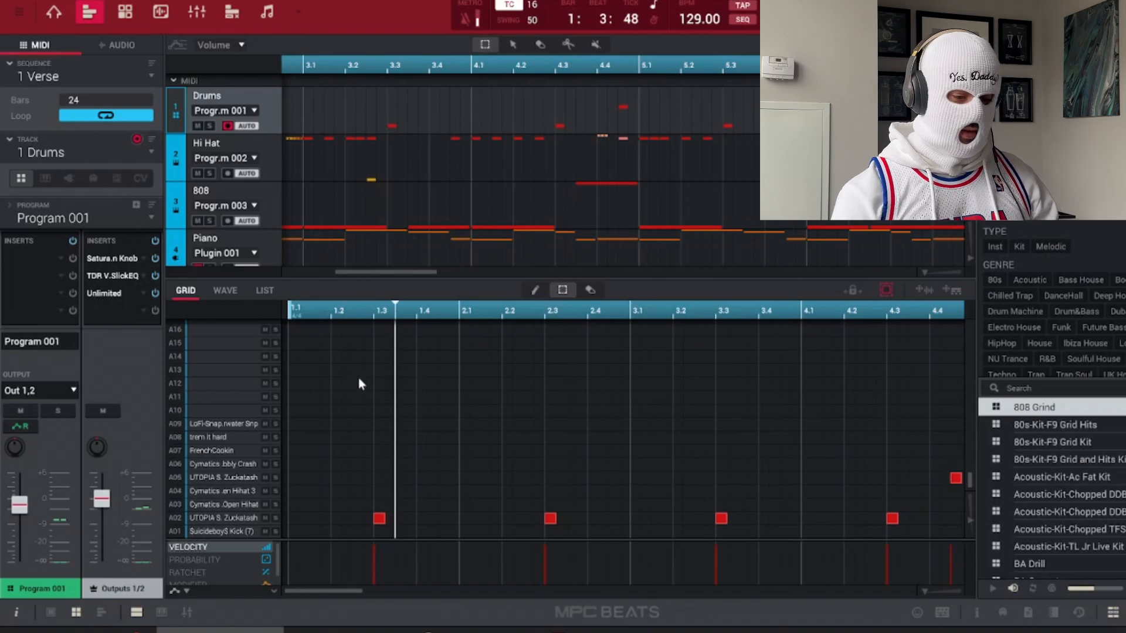
Step: Select all snare hits on pad A02, and pick out the kick, crash and open hi-hat notes in bar 9 of the Verse drums
left_click(227, 521)
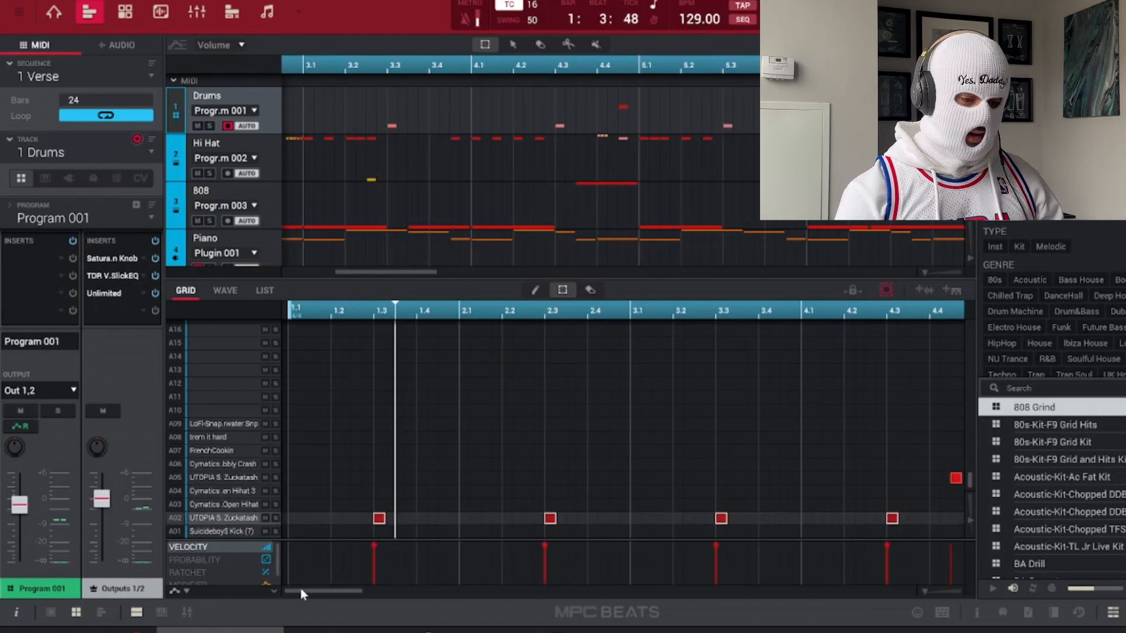
left_click_drag(304, 592, 435, 603)
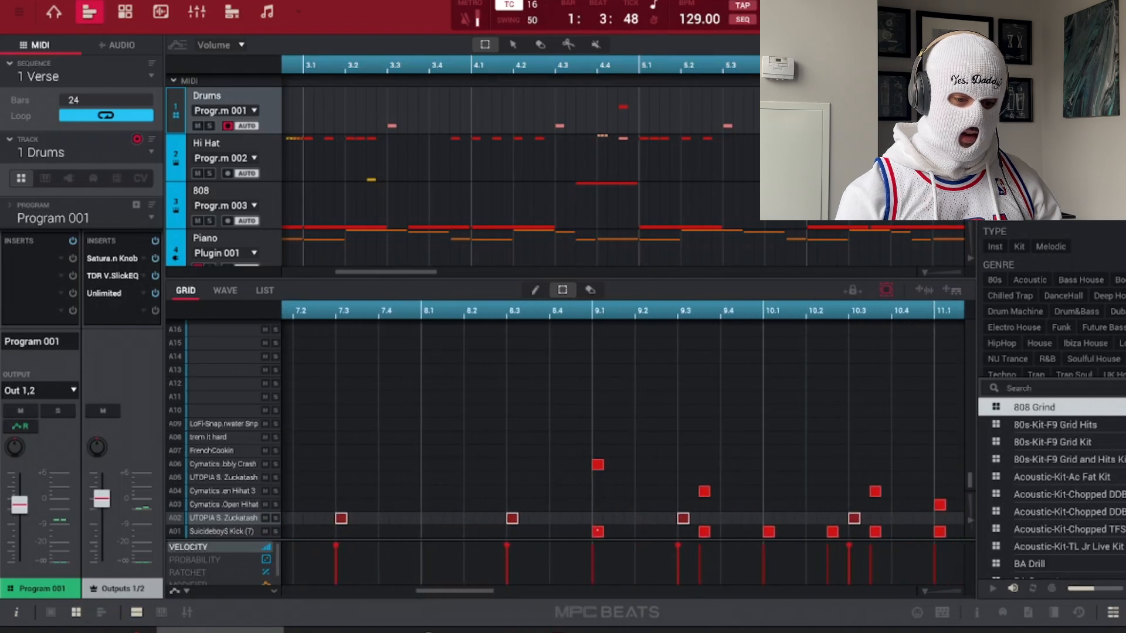
left_click(597, 531)
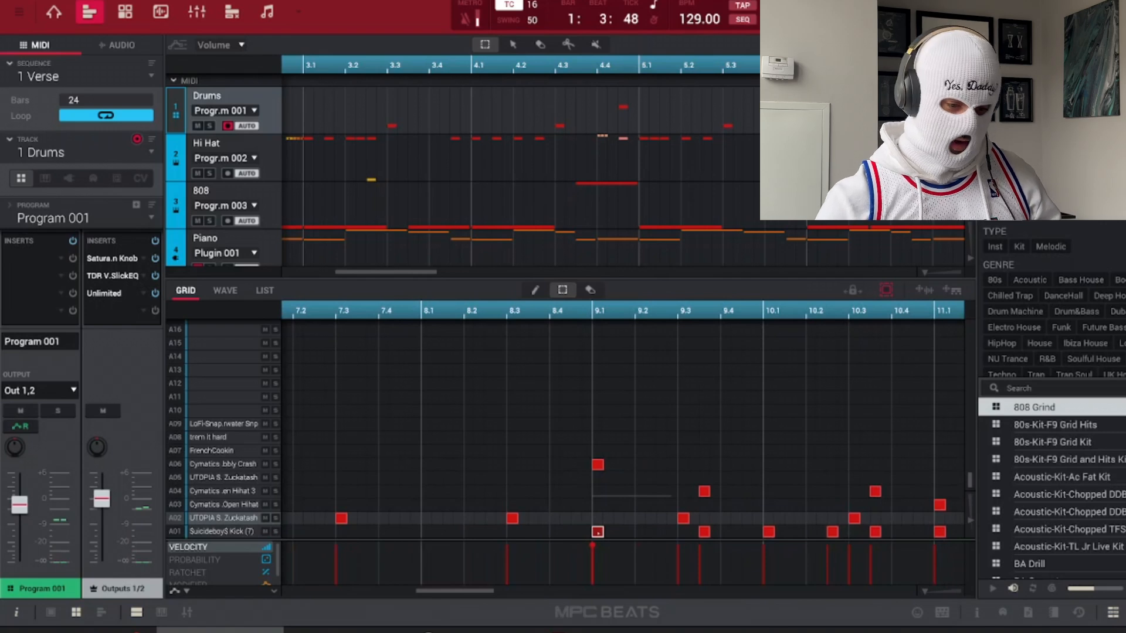
left_click(598, 464)
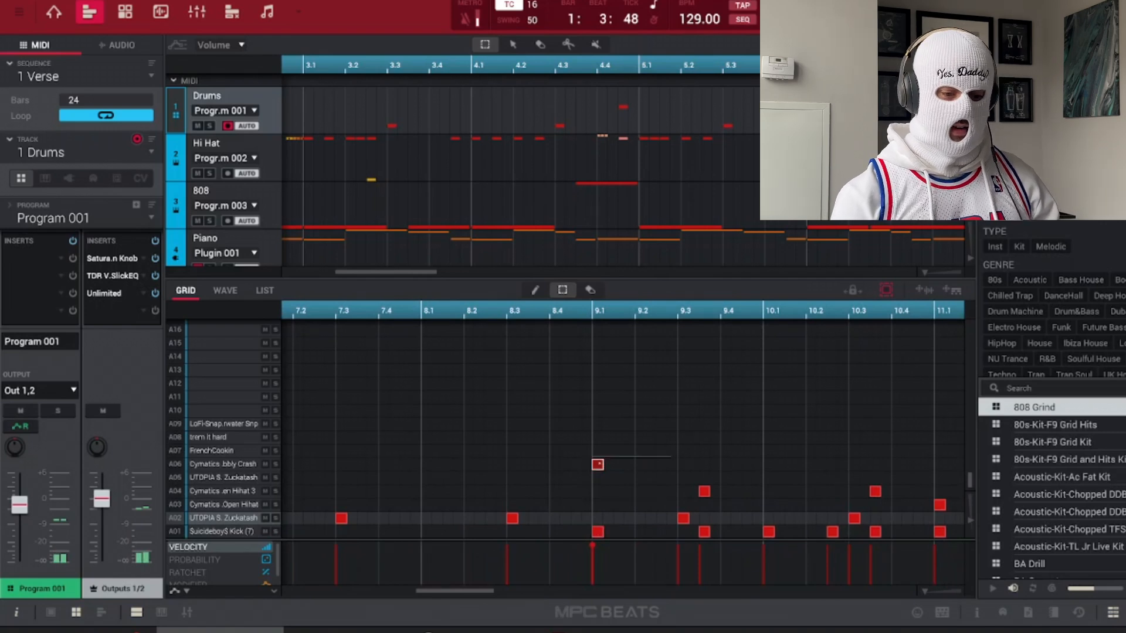
left_click(704, 494)
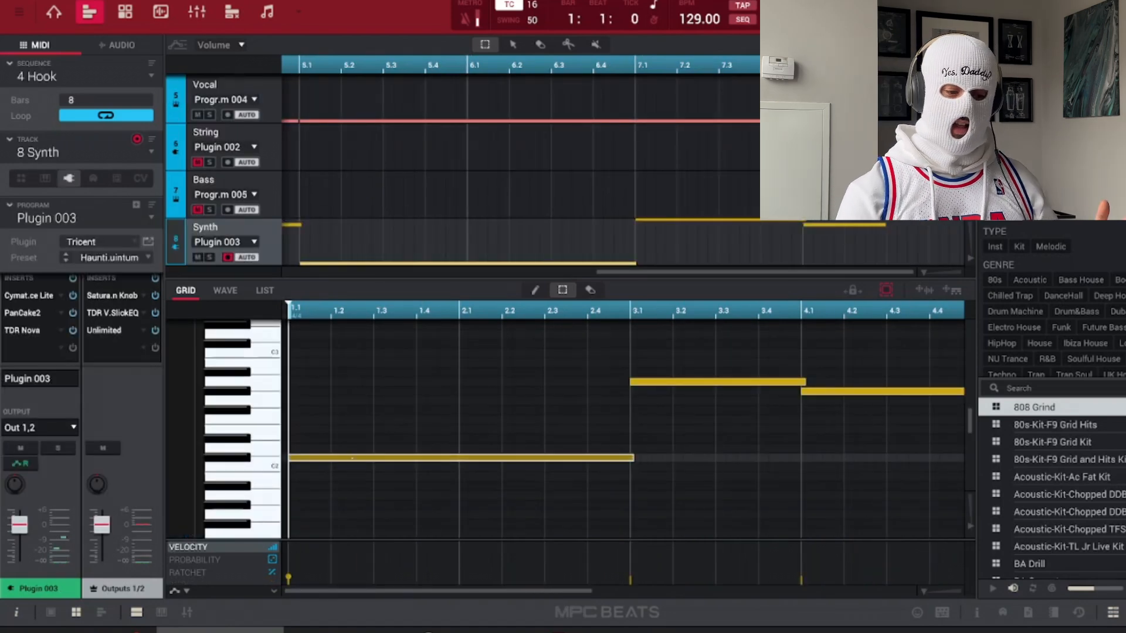
Step: Audition the first synth note and the long vocal note in the Hook sequence, and play the Hook from bar 1
left_click(351, 457)
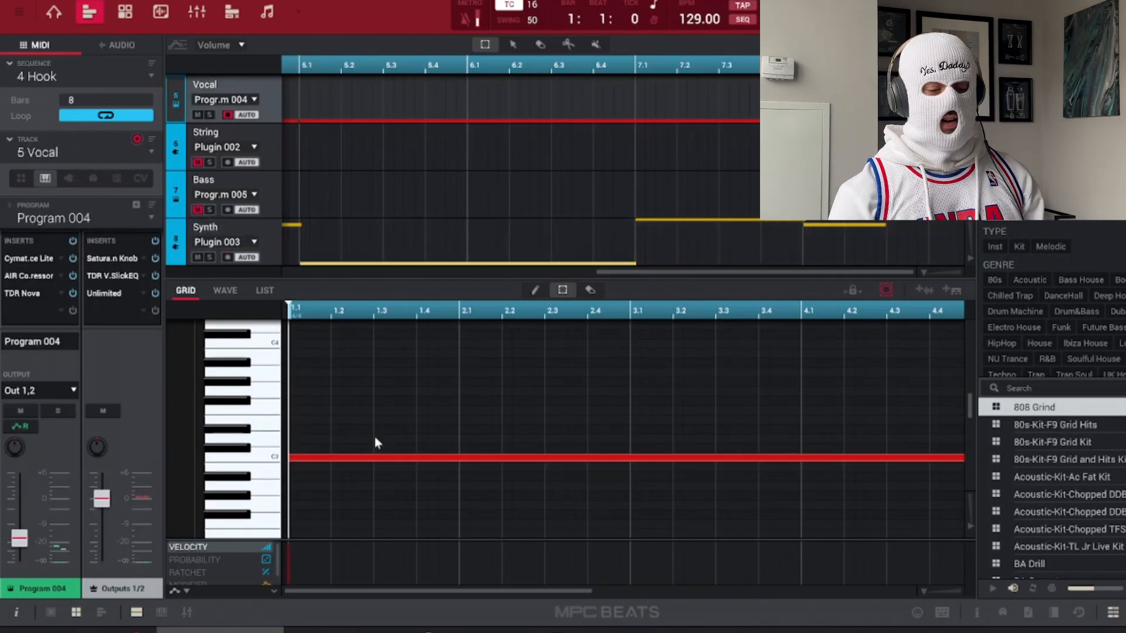
left_click(336, 461)
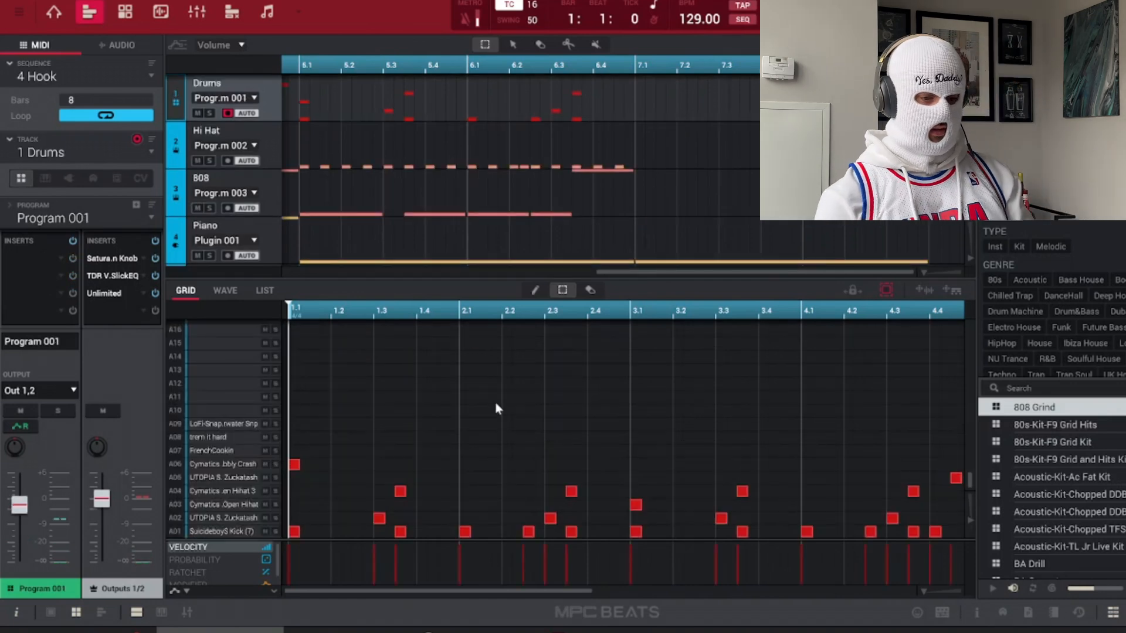
key("space")
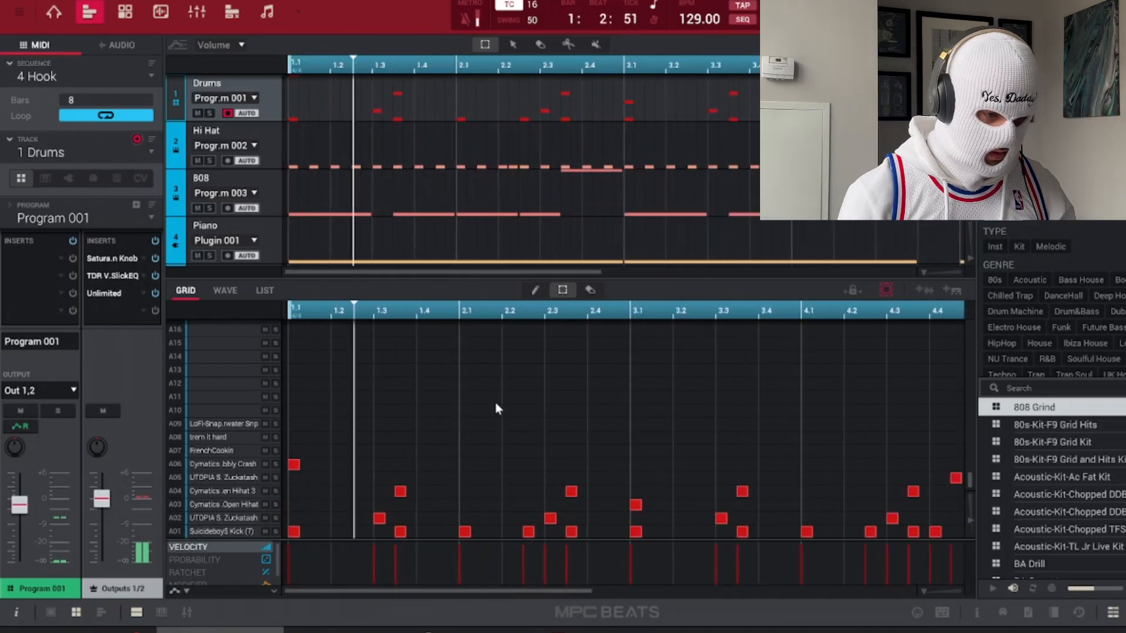
Step: Switch to the Verse sequence and bring up the Hi Hat track's notes, including the low-pitched ones
left_click(88, 76)
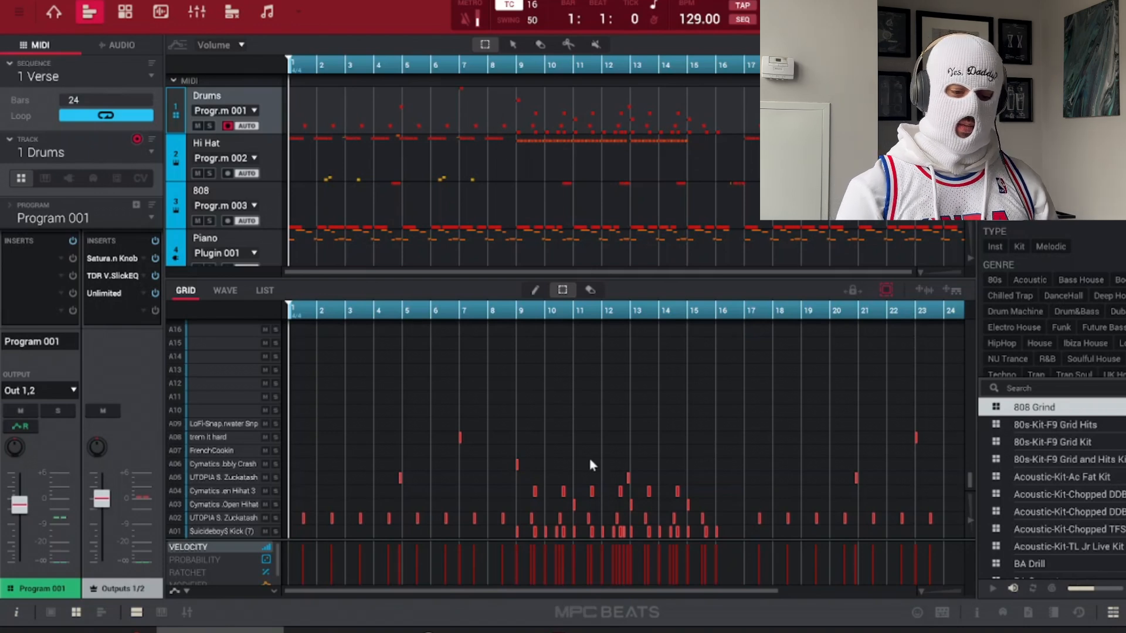
left_click(150, 153)
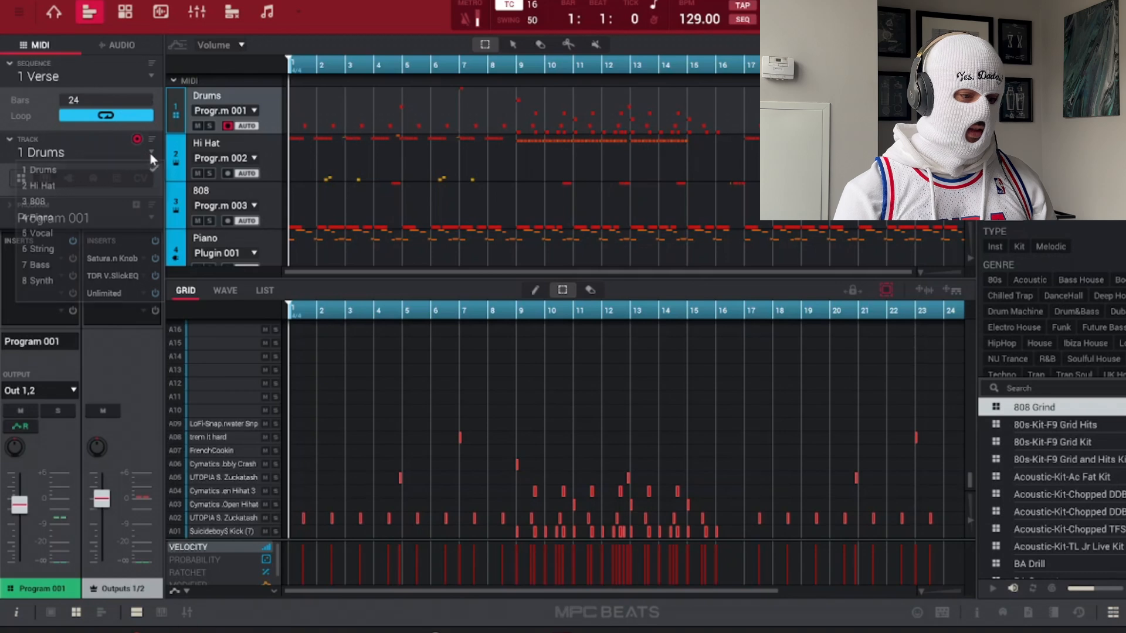
left_click(96, 189)
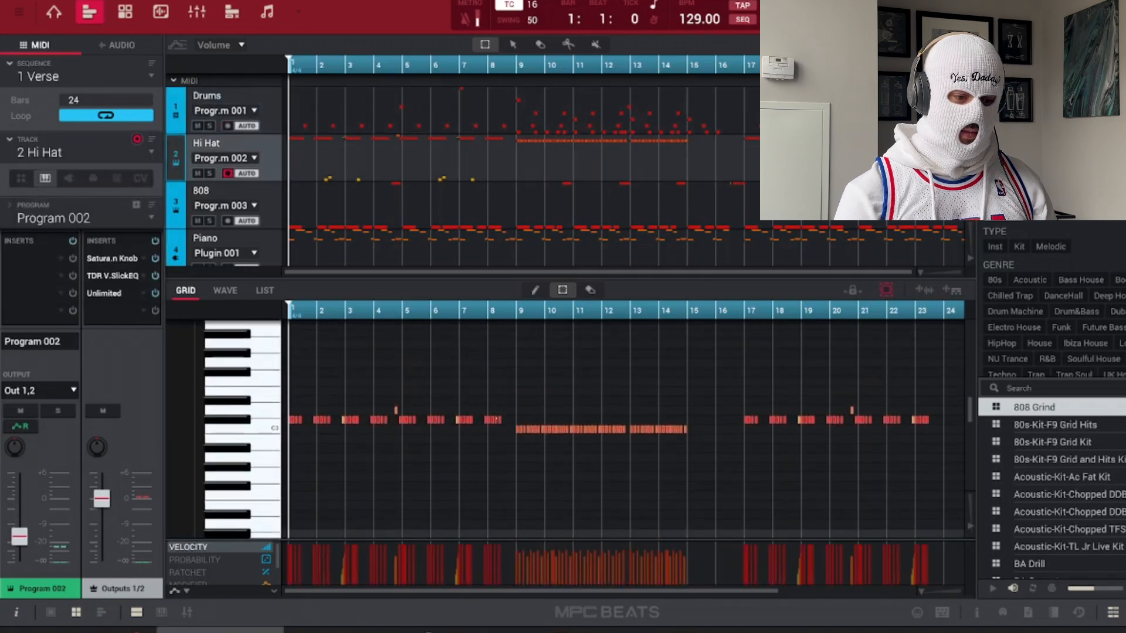
scroll(477, 446, "down", 3)
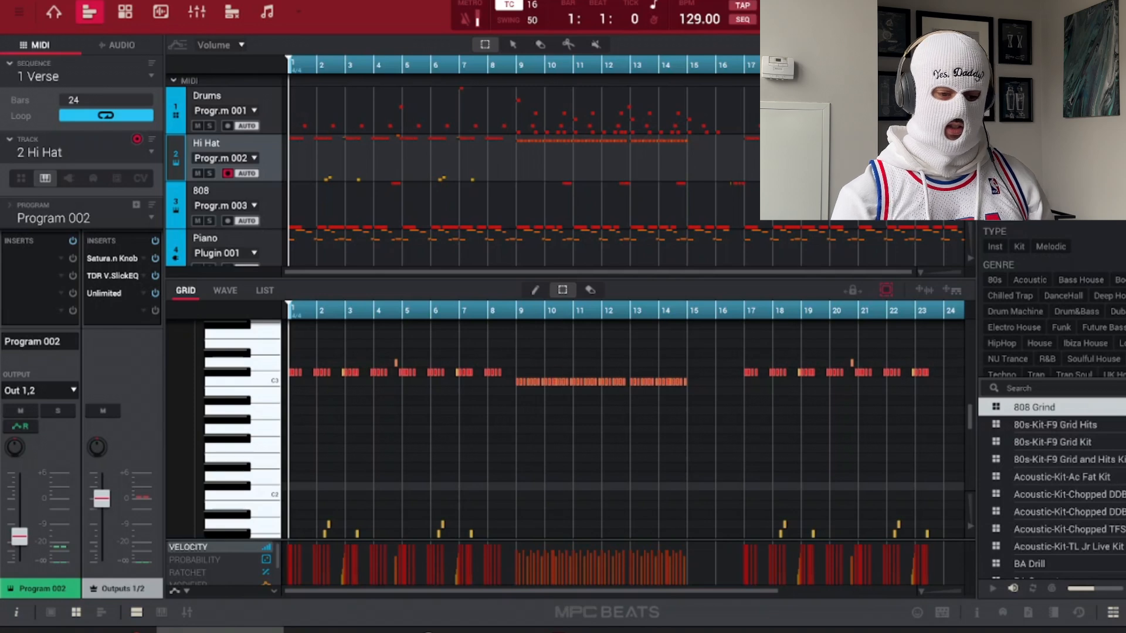
Step: Bring up the Verse's 808 track and select the rapid roll of short notes in bar 16
left_click(150, 152)
left_click(53, 200)
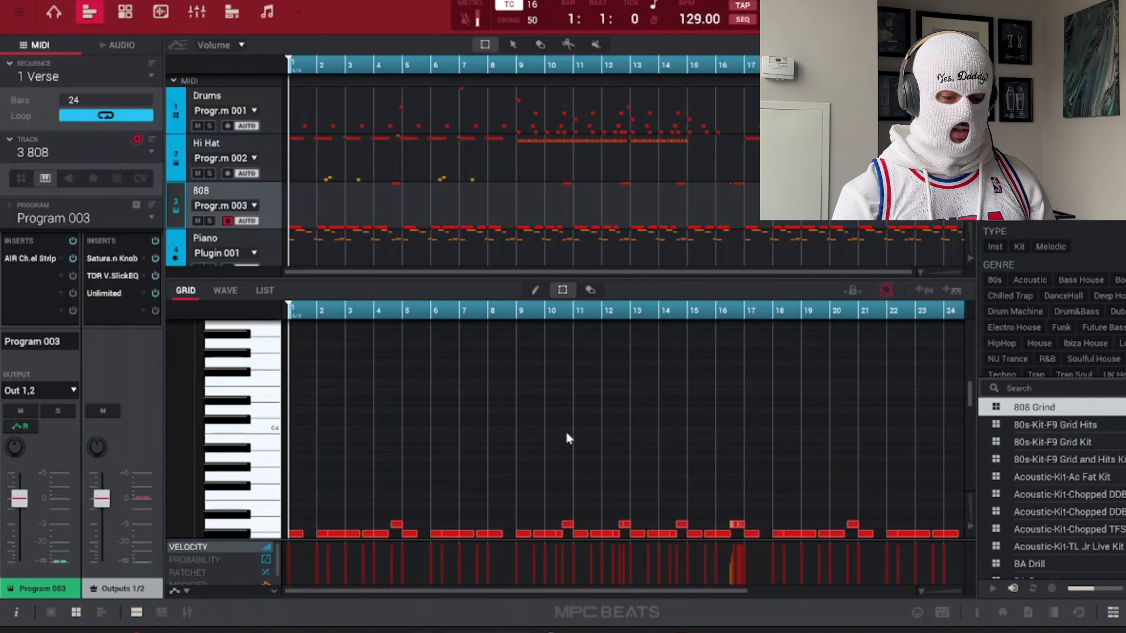
scroll(564, 427, "down", 3)
left_click_drag(715, 436, 757, 455)
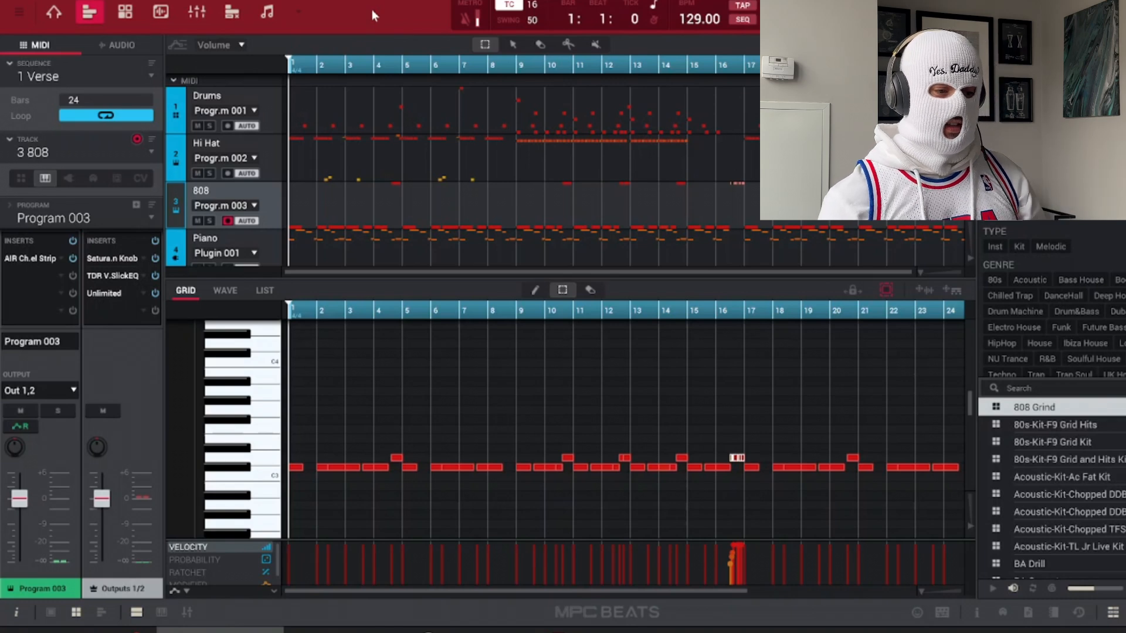
Step: Open Song mode and insert the first song step with the Intro sequence
left_click(267, 13)
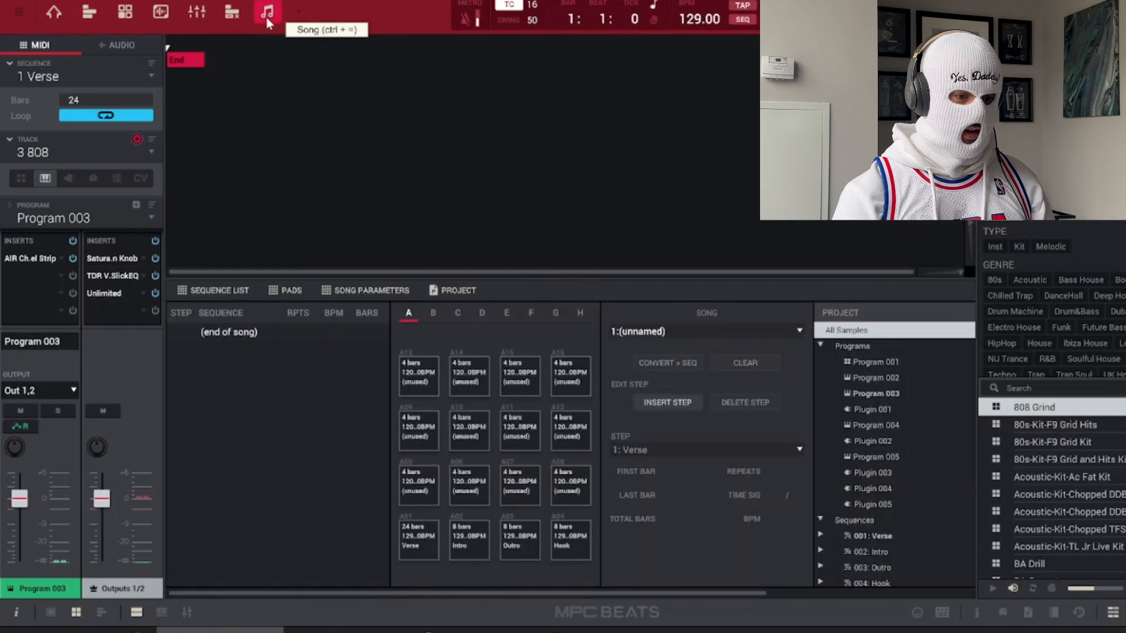
left_click(666, 405)
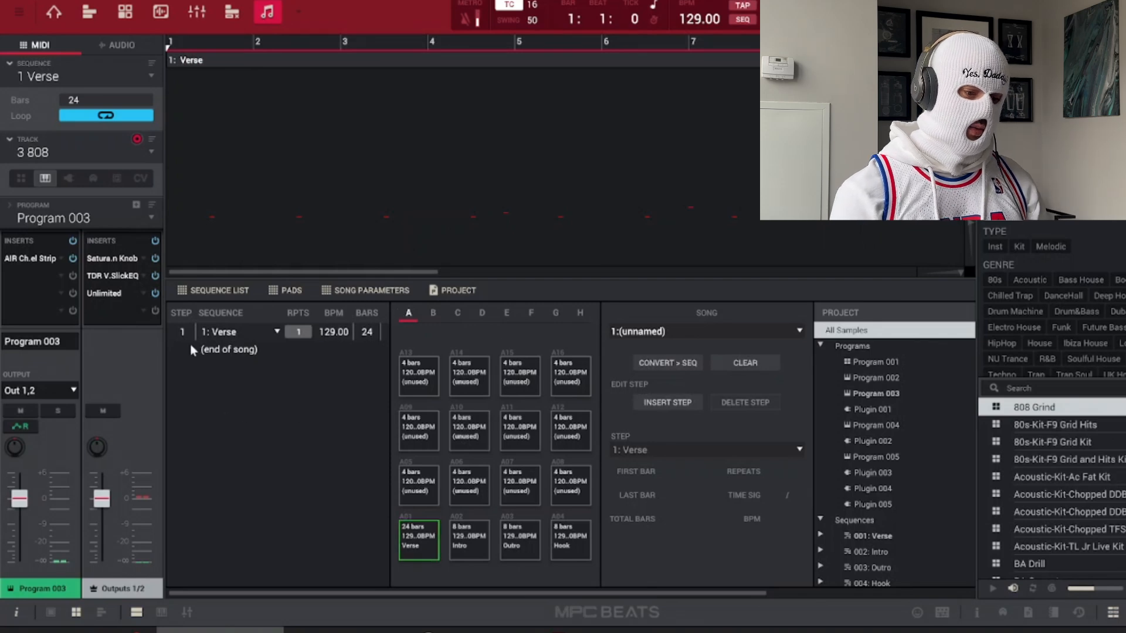
left_click(279, 333)
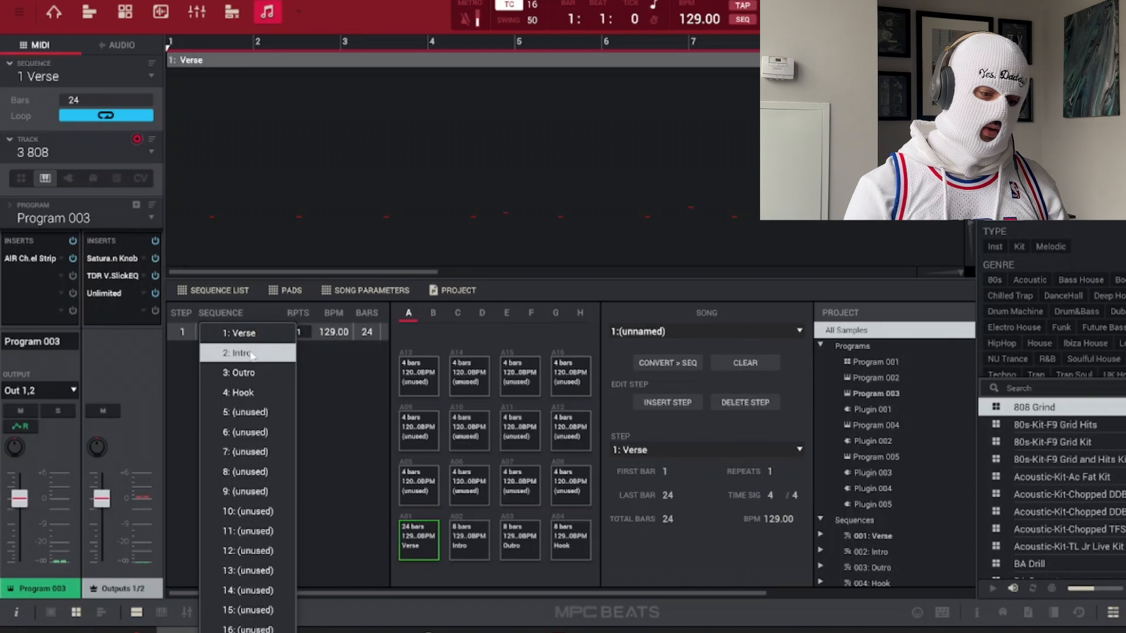
left_click(251, 353)
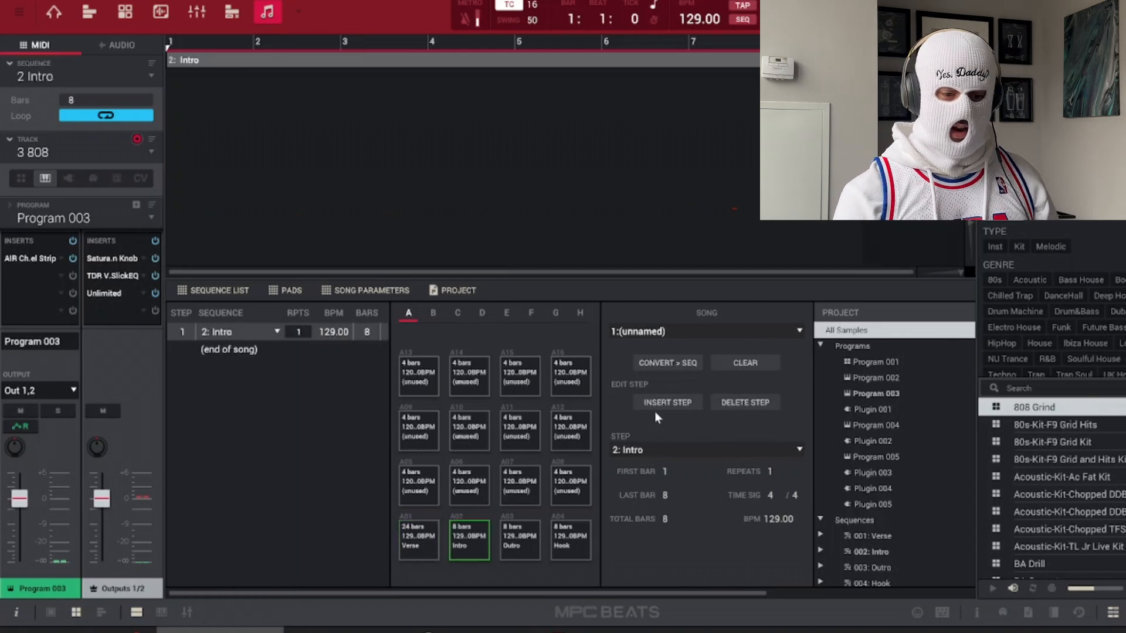
Step: Insert two more song steps, assigning the Verse to step 2 and the Hook to step 3
left_click(683, 408)
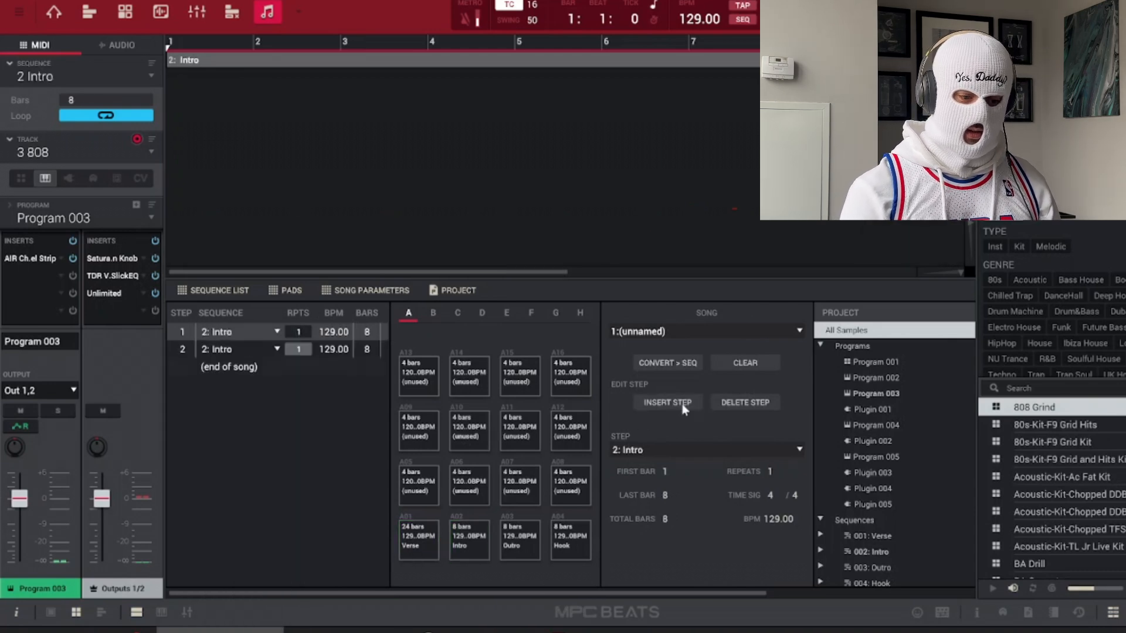
left_click(256, 350)
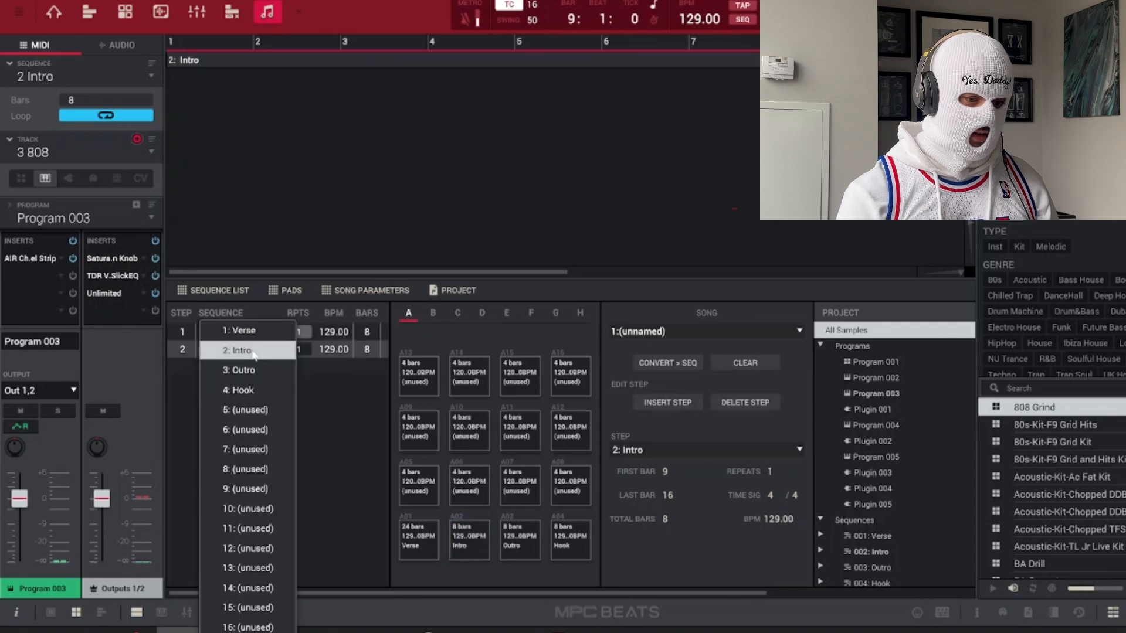
left_click(254, 338)
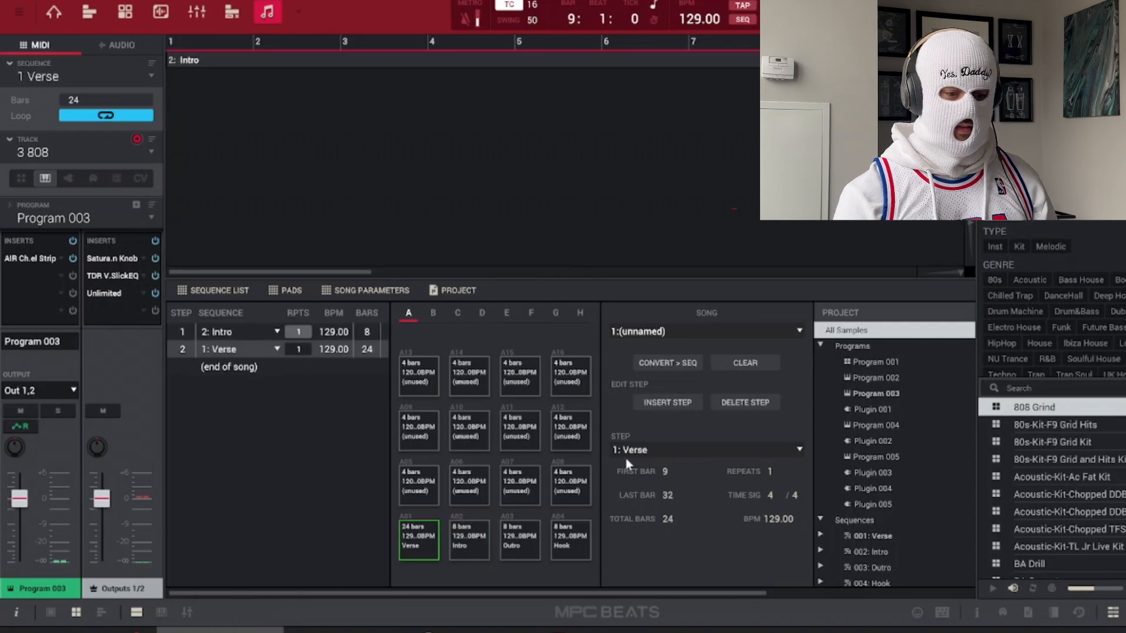
left_click(673, 406)
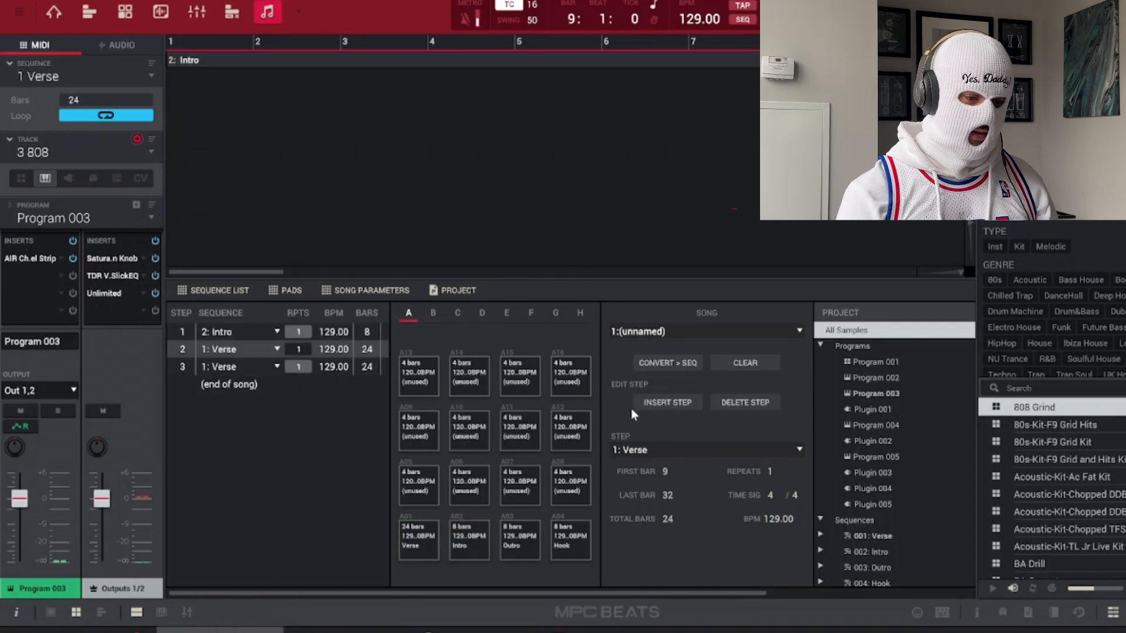
left_click(278, 367)
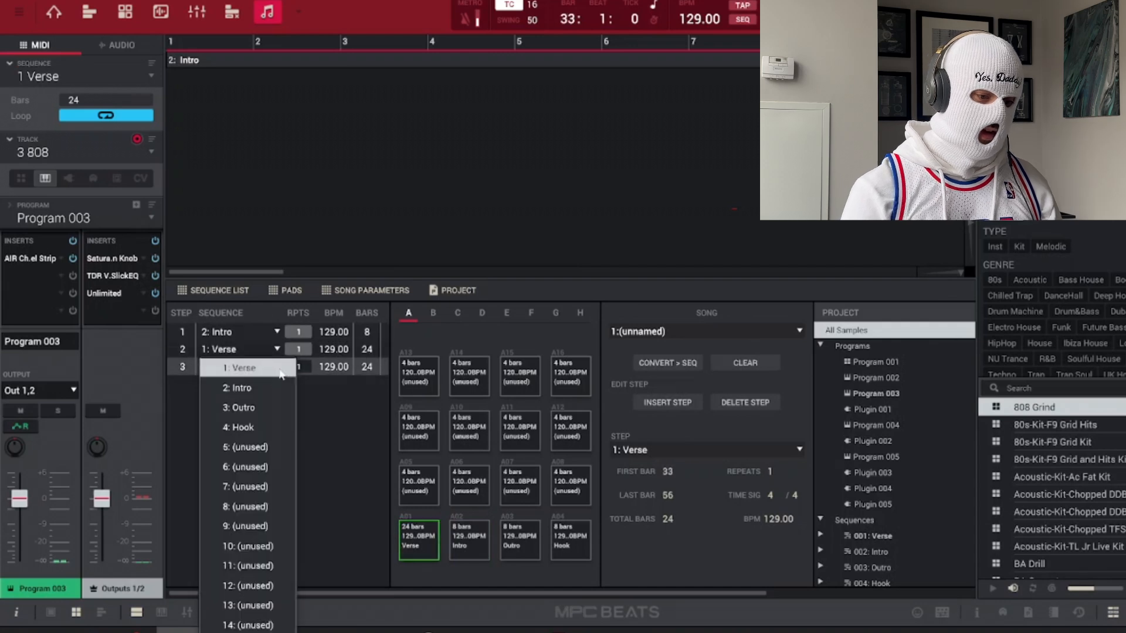
left_click(257, 423)
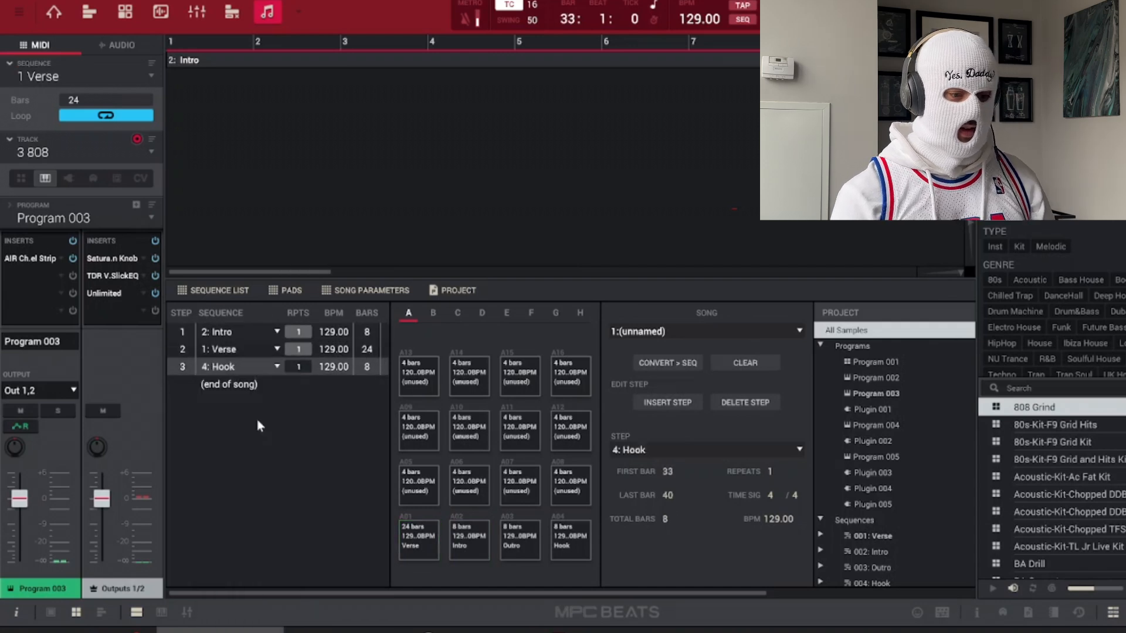
Step: Insert song steps 4 and 5, assigning the Verse to step 4 and leaving the Hook on step 5
left_click(678, 403)
left_click(679, 403)
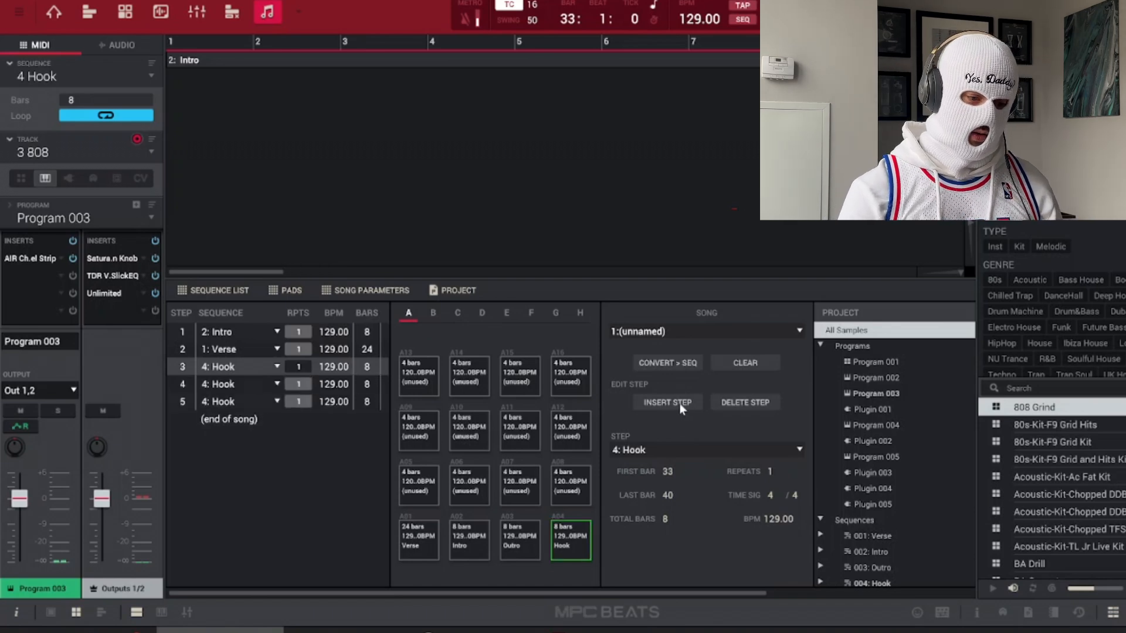
left_click(255, 384)
left_click(240, 326)
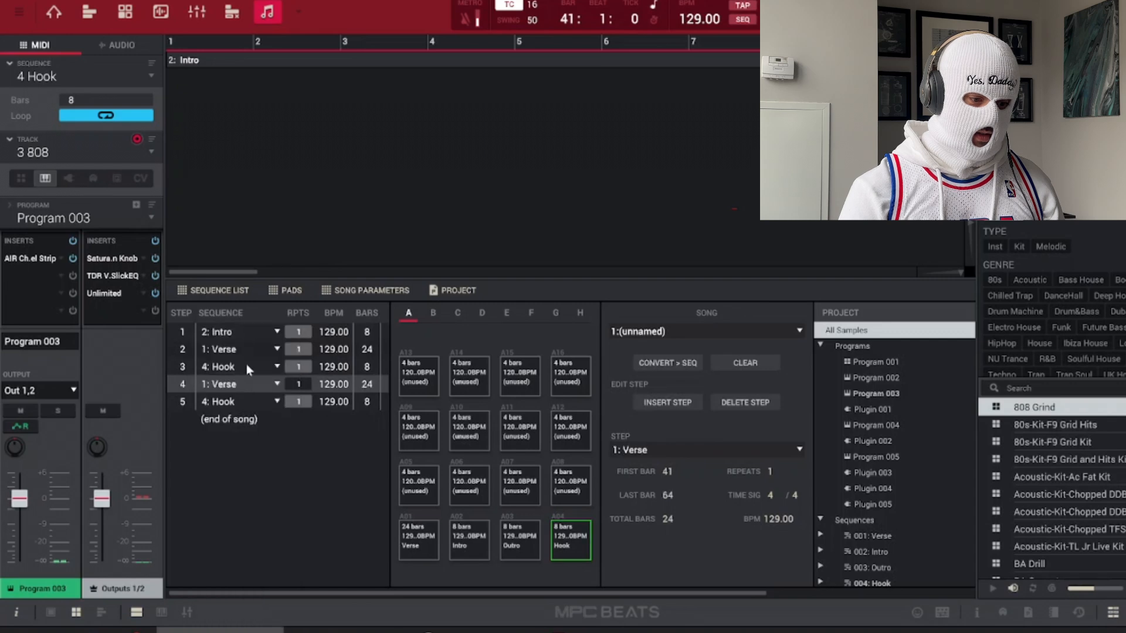
left_click(241, 402)
left_click(365, 398)
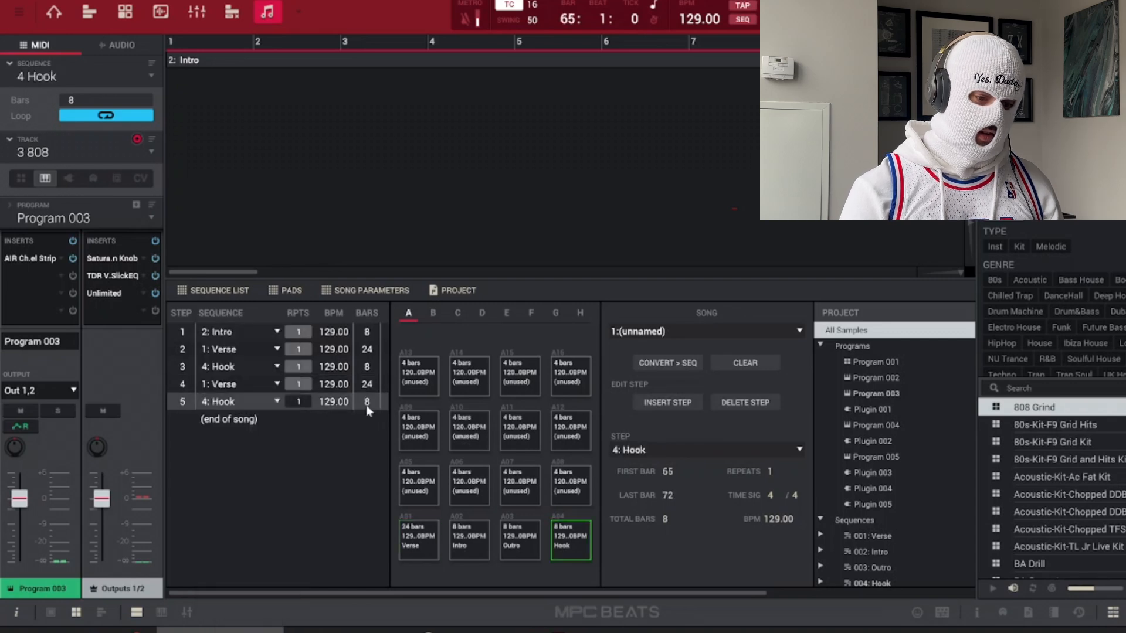
Step: Insert song step 6 and assign the Outro sequence to it
left_click(670, 405)
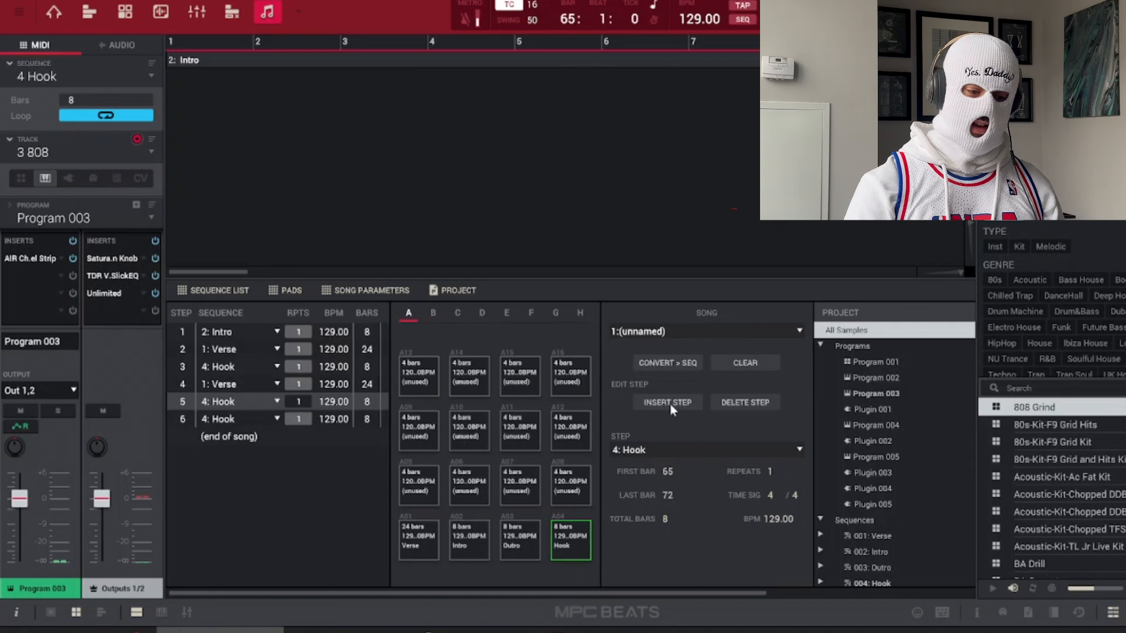
left_click(274, 419)
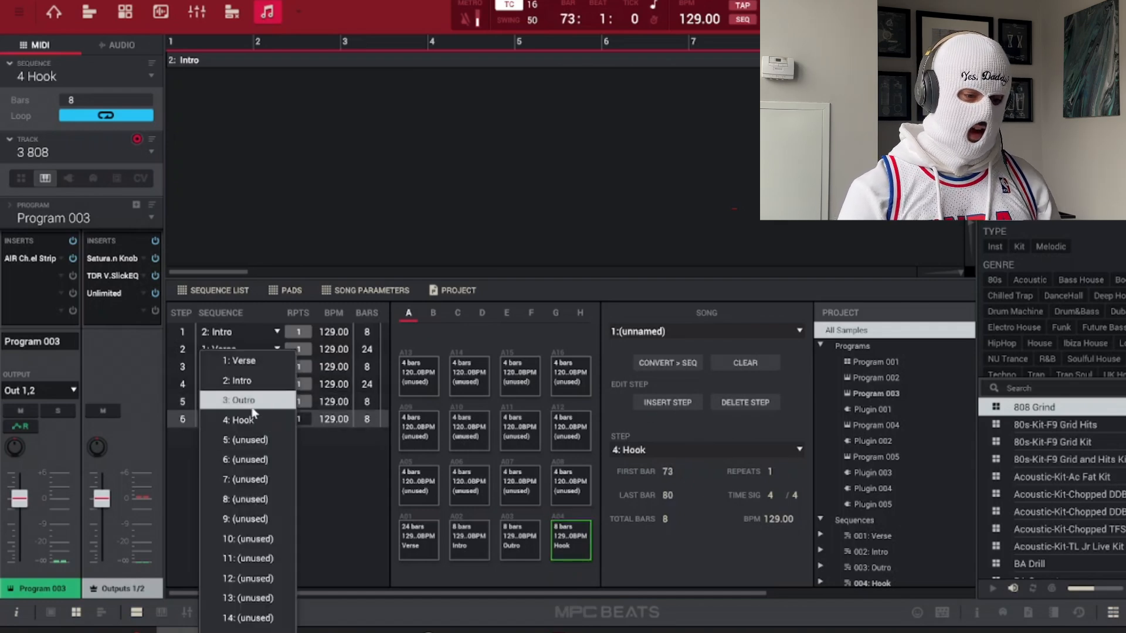
left_click(249, 400)
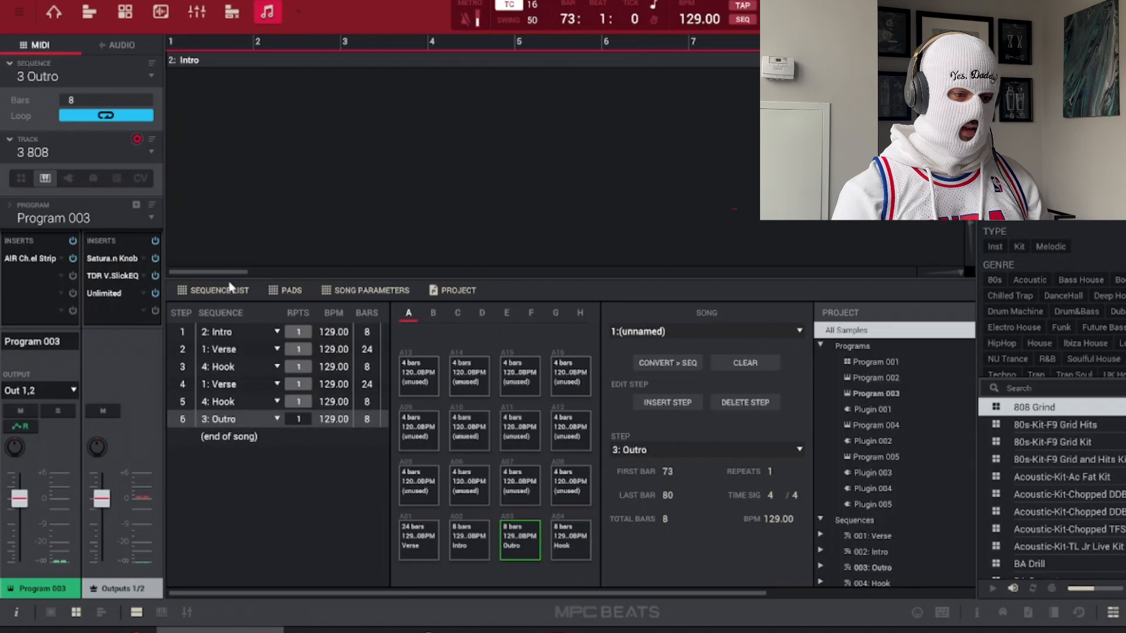
Step: Try 2 repeats for the Verse in song step 2 and return it to 1
left_click(227, 350)
left_click_drag(227, 272, 214, 299)
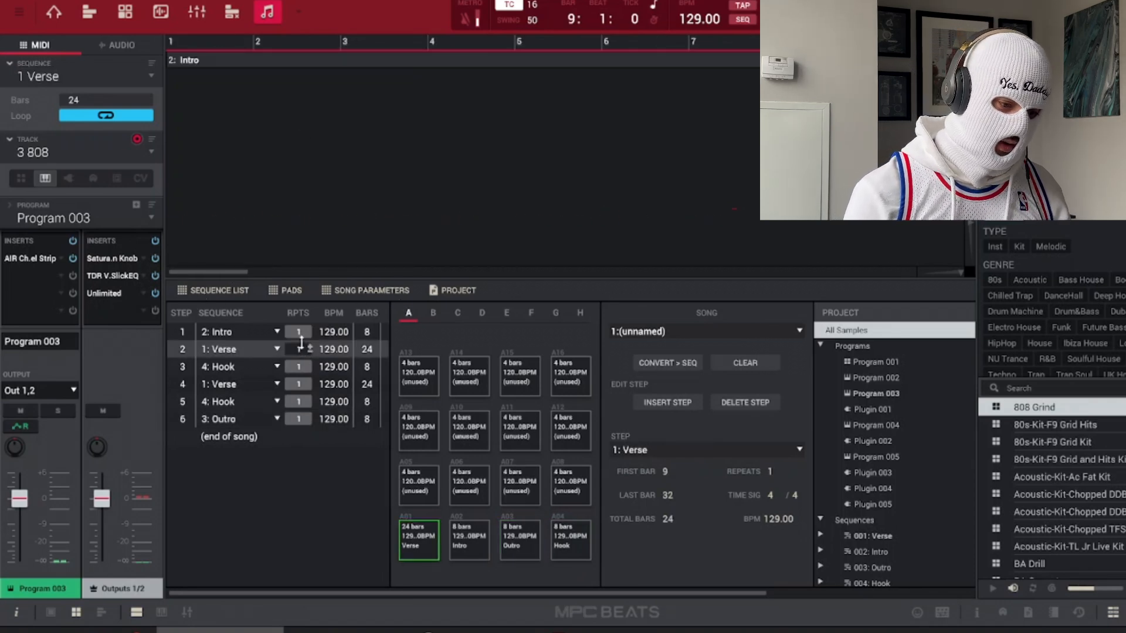
scroll(301, 350, "up", 1)
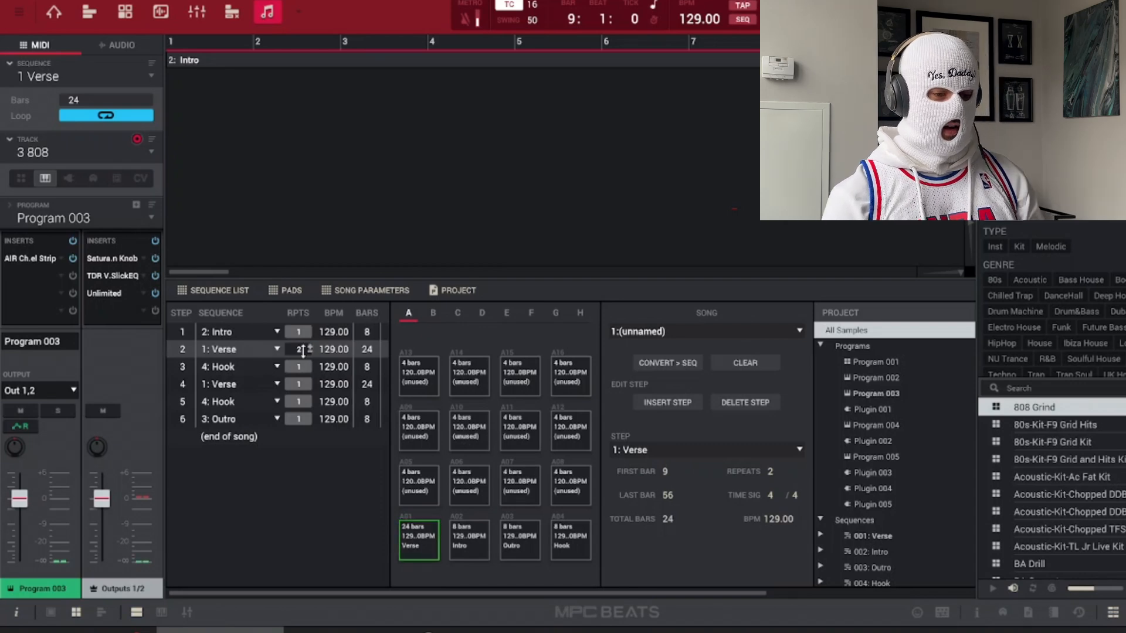
scroll(302, 349, "down", 1)
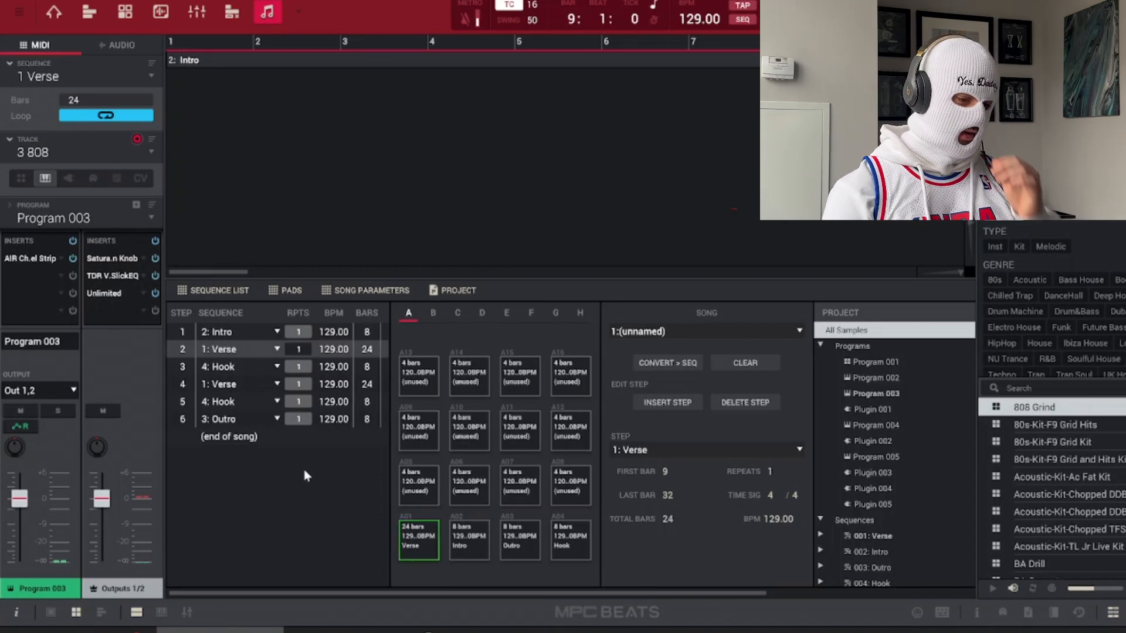
Step: Play the arranged song from the Intro at bar 1
key("space")
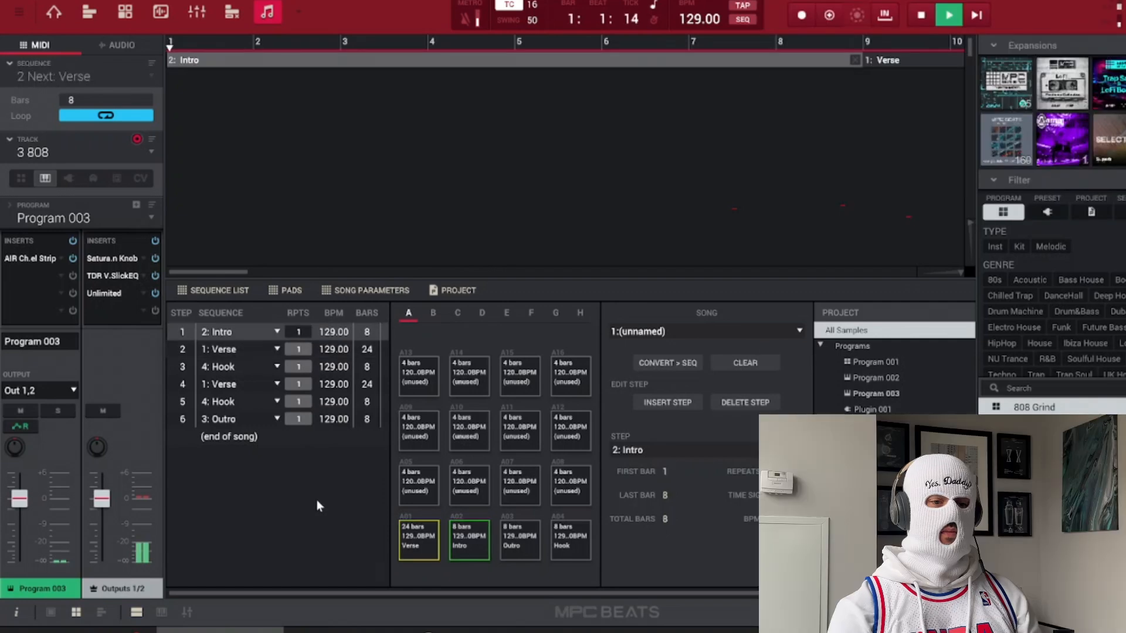